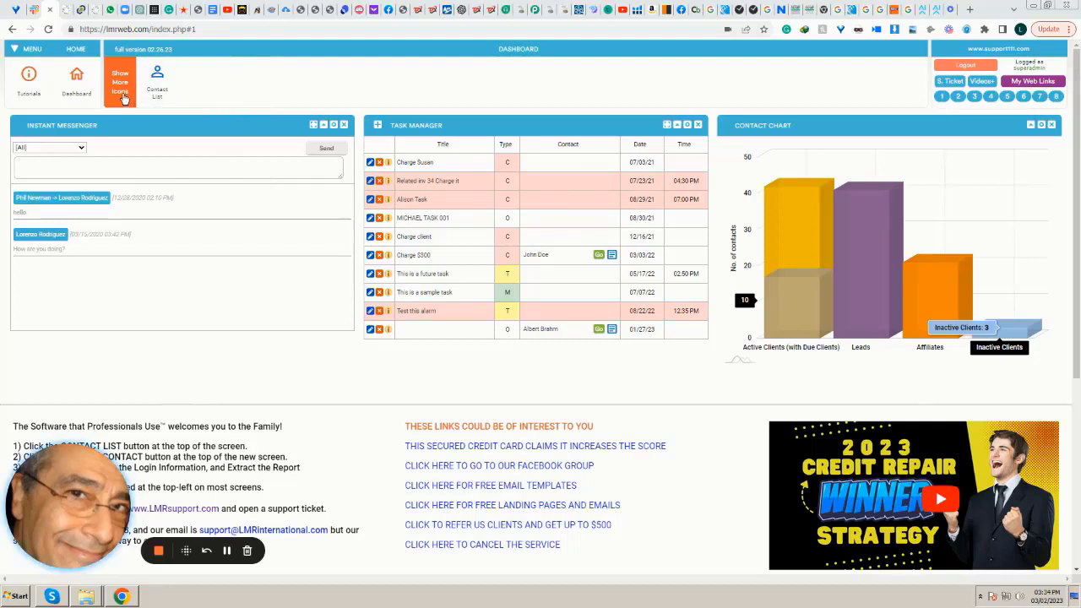
Open the Generic Dispute Letter Multiple template containing [[Inquiry-]] from the DEFAULTS (PERSONAL) SPINNER DNA category in the Template Manager.
left_click(123, 99)
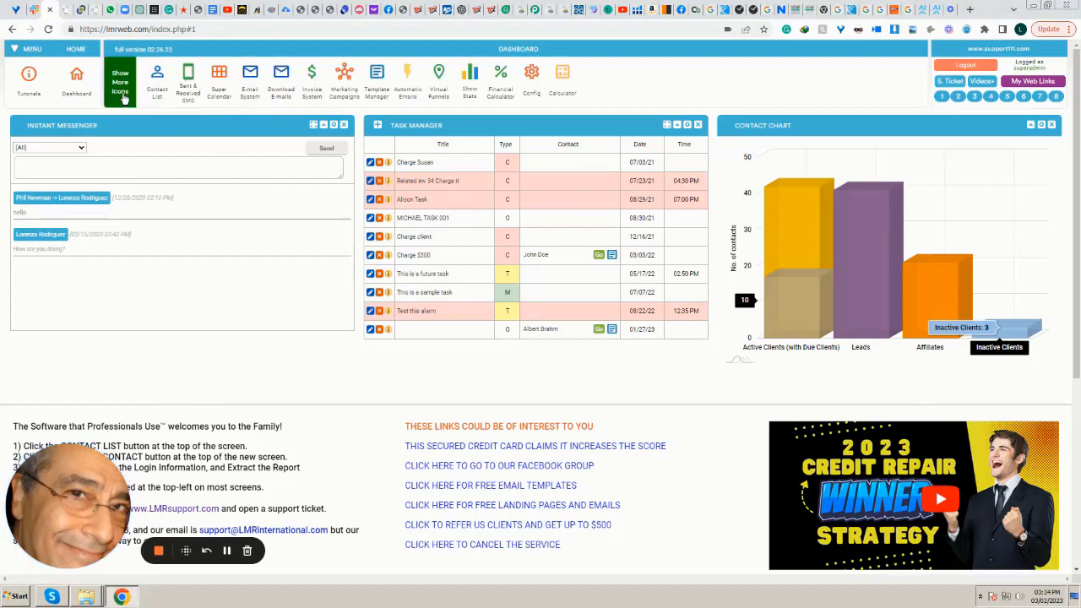
left_click(380, 82)
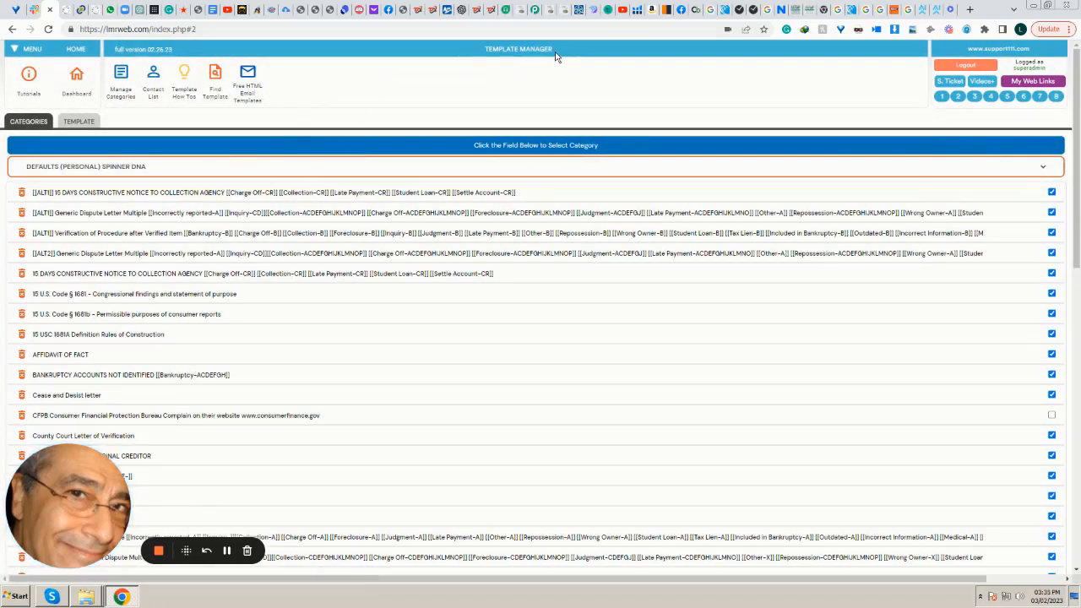
mouse_move(42, 555)
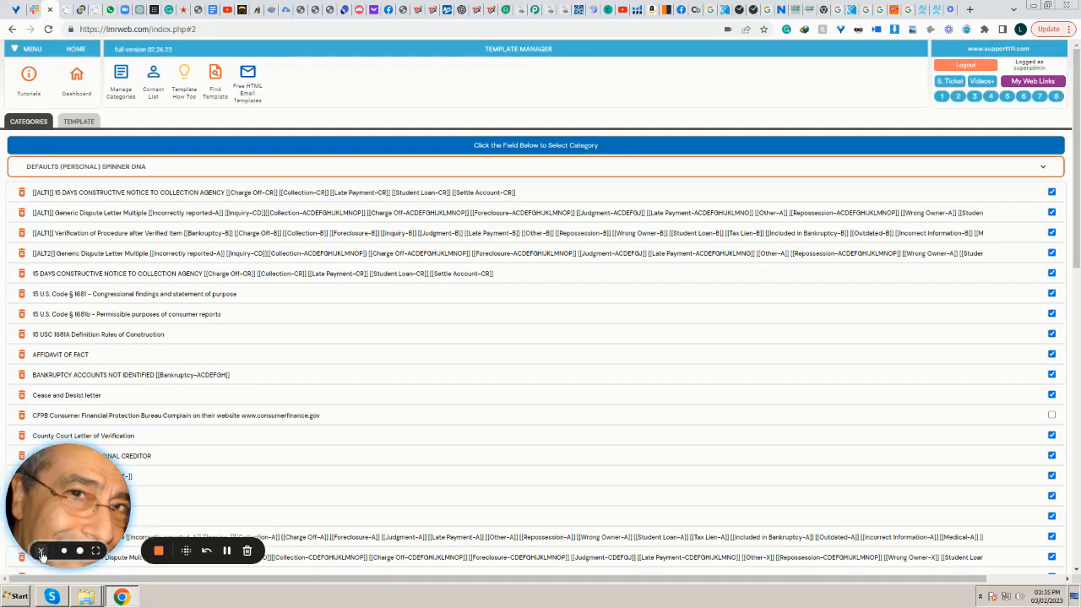
left_click(41, 552)
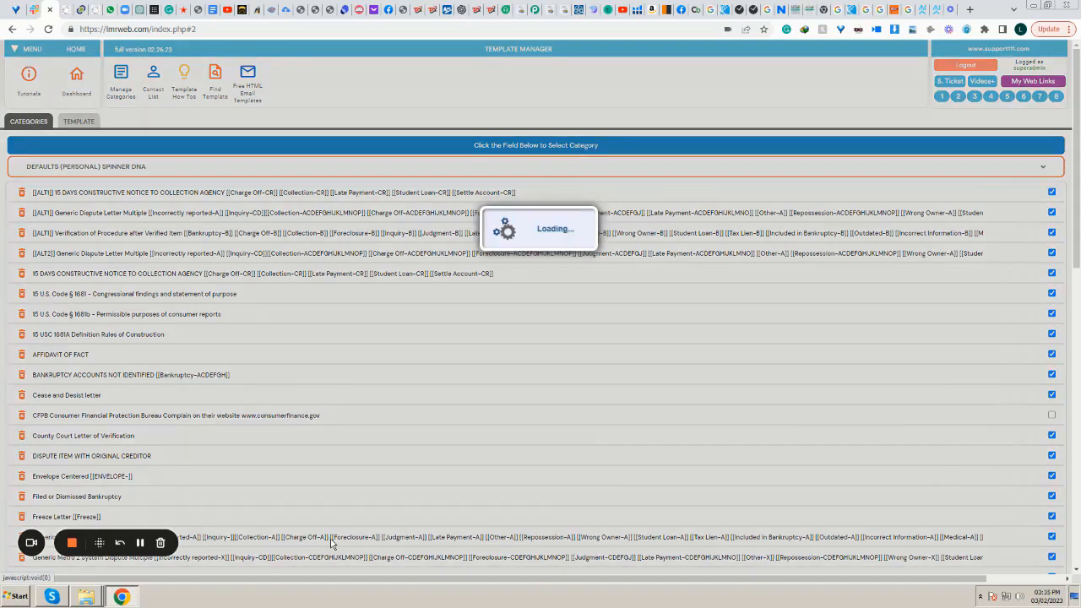
left_click(333, 544)
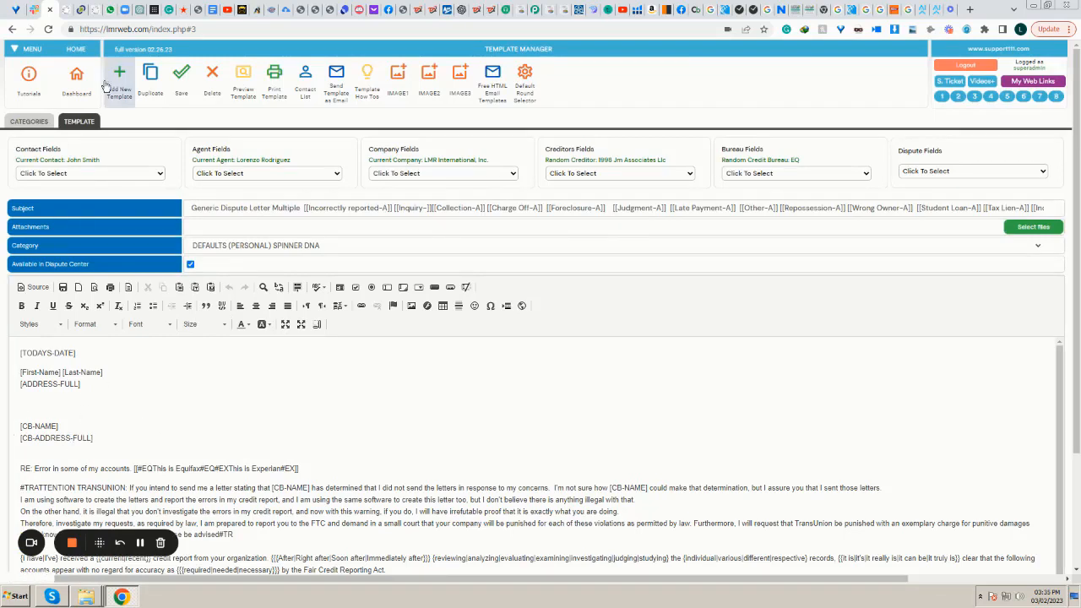
Duplicate the open dispute letter template.
left_click(151, 82)
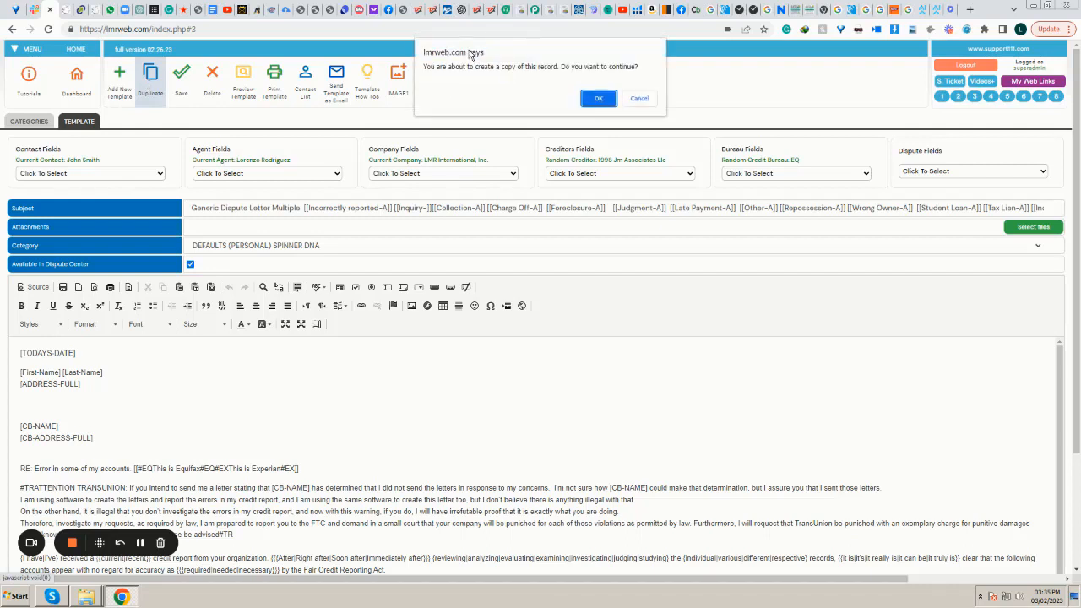
left_click(599, 100)
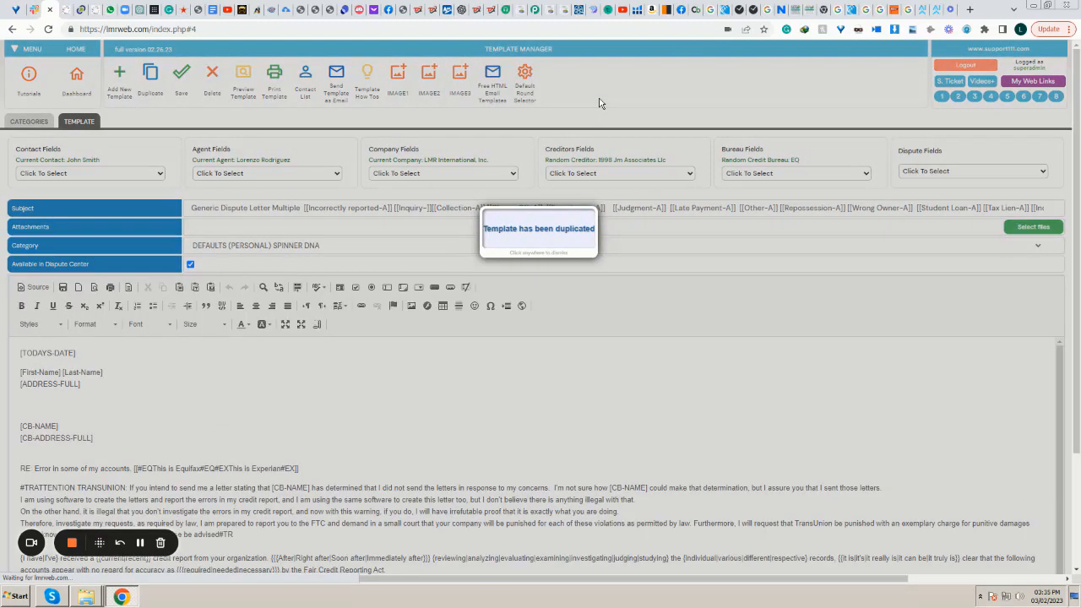
left_click(455, 208)
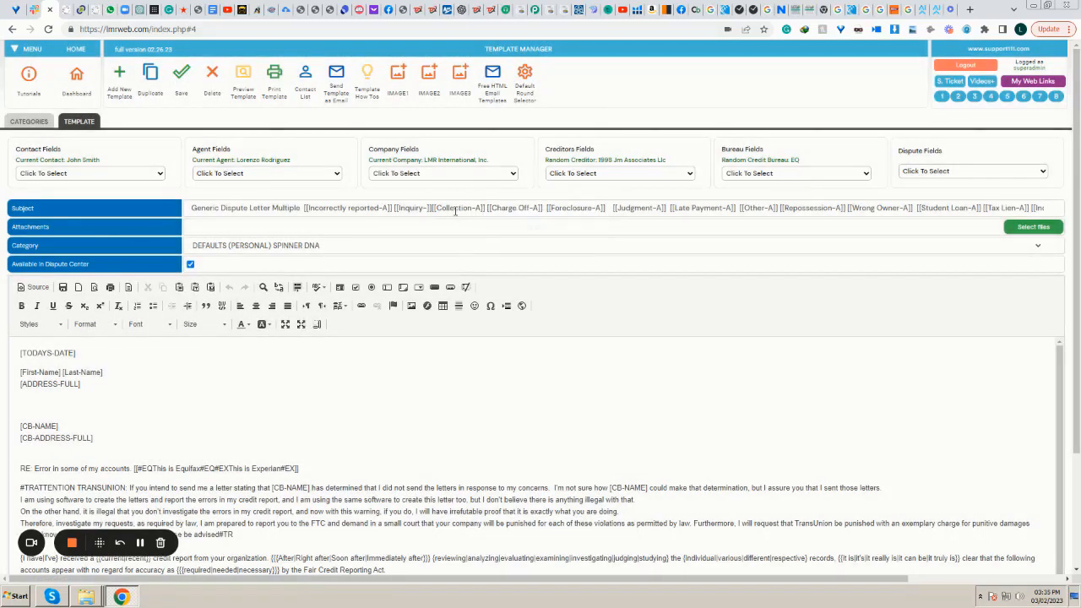
Replace the duplicated template's subject with TUTORIAL SAMPLE and save the template.
left_click(455, 208)
key("End")
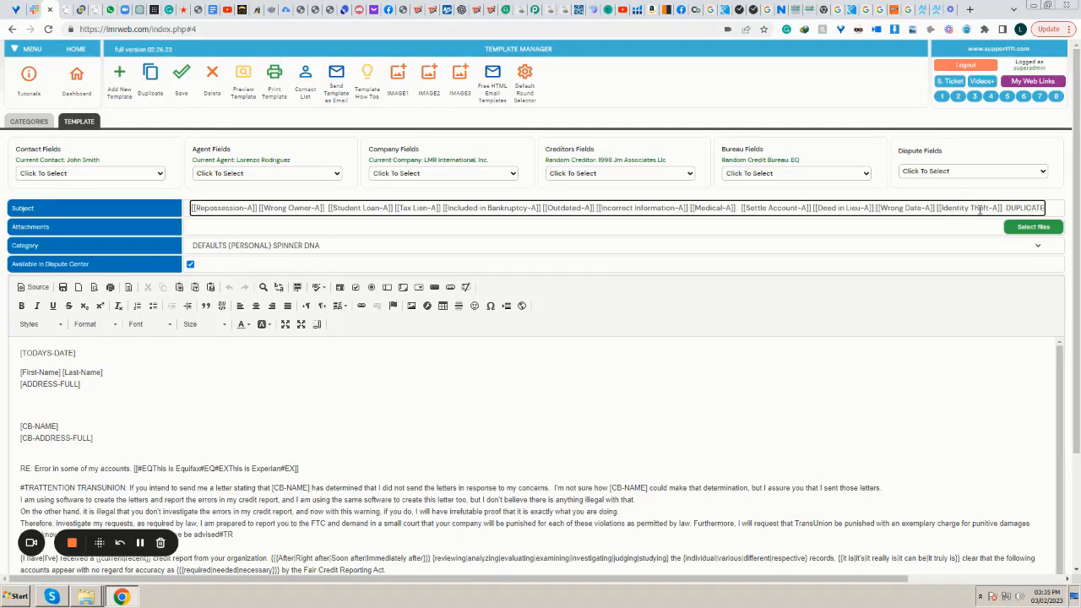
key("Home")
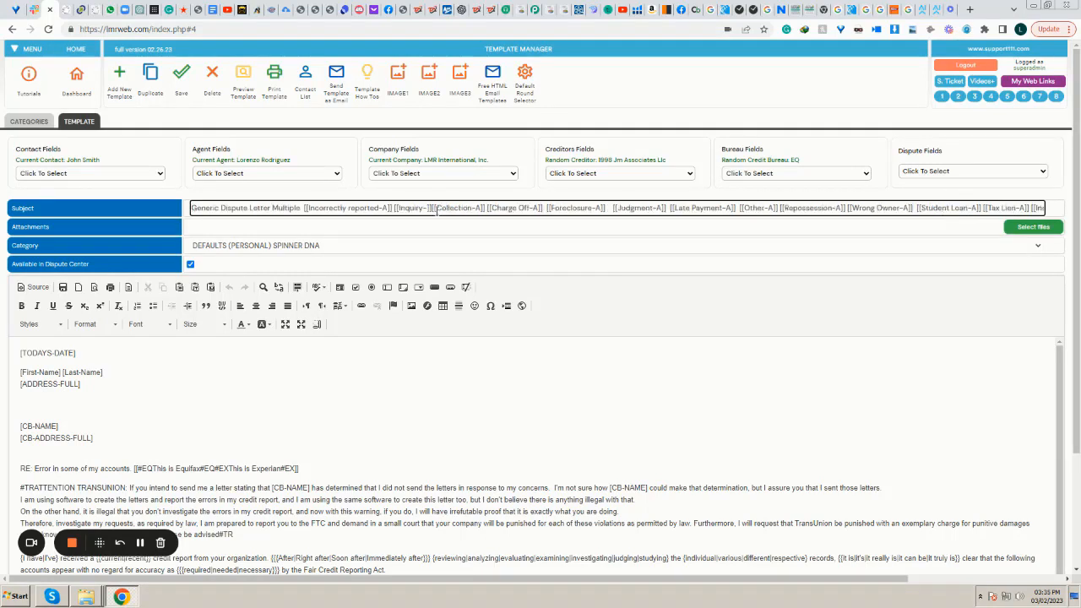
triple_click(237, 208)
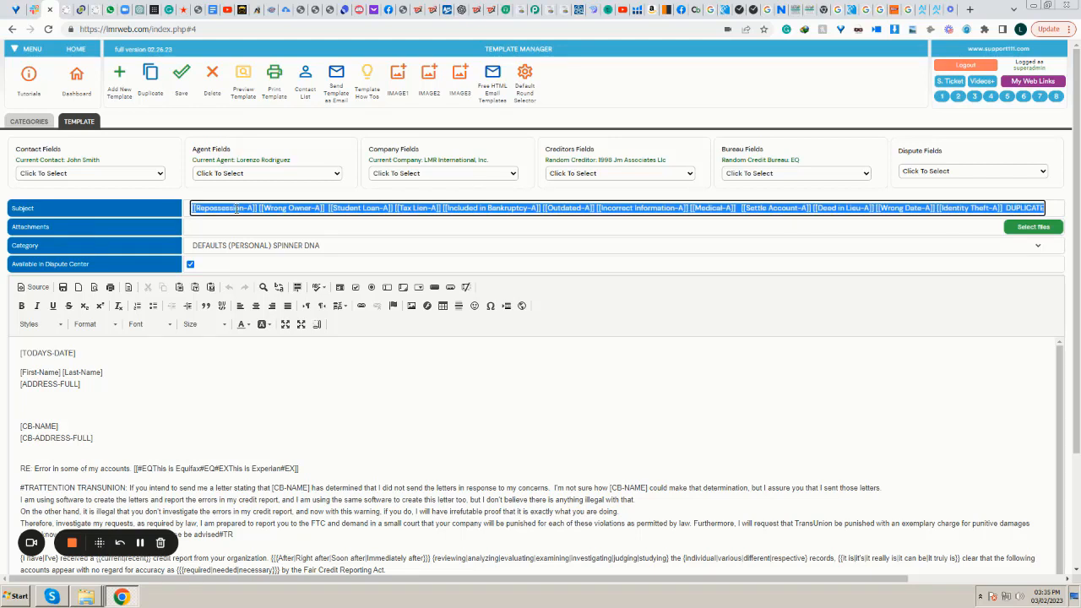
type("TUT")
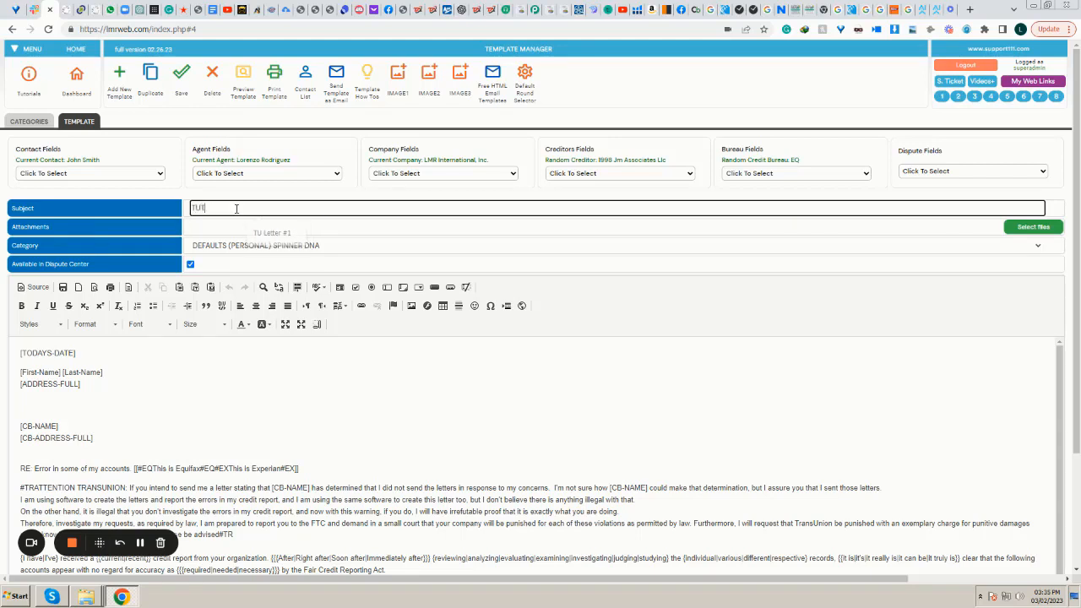
type("ORIAL SAMPLE")
left_click(180, 85)
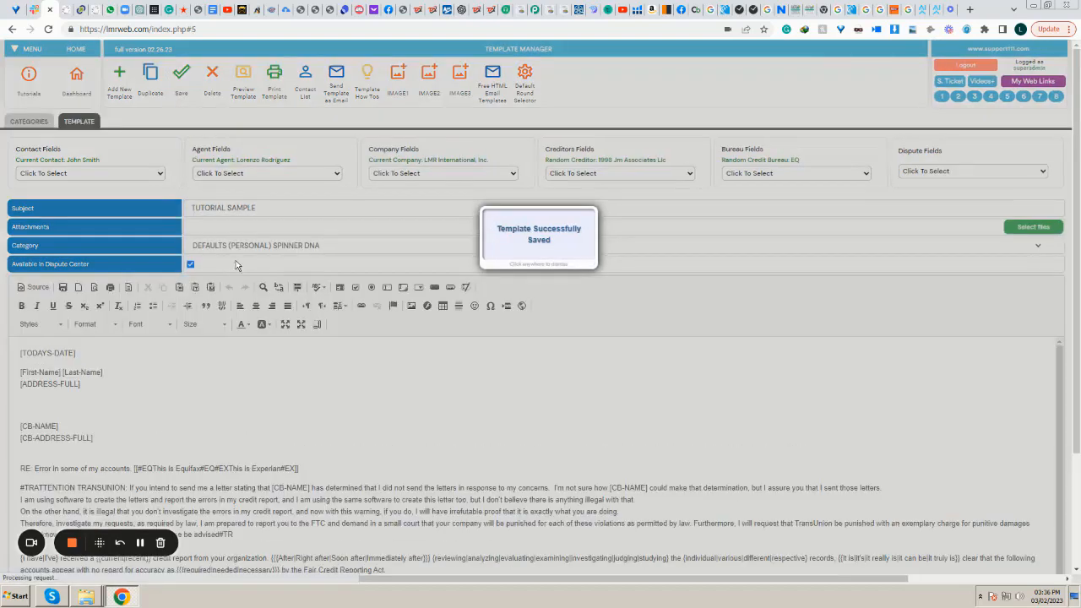
Look through the template's category choices without changing them, and switch Available in Dispute Center off and on again.
left_click(260, 210)
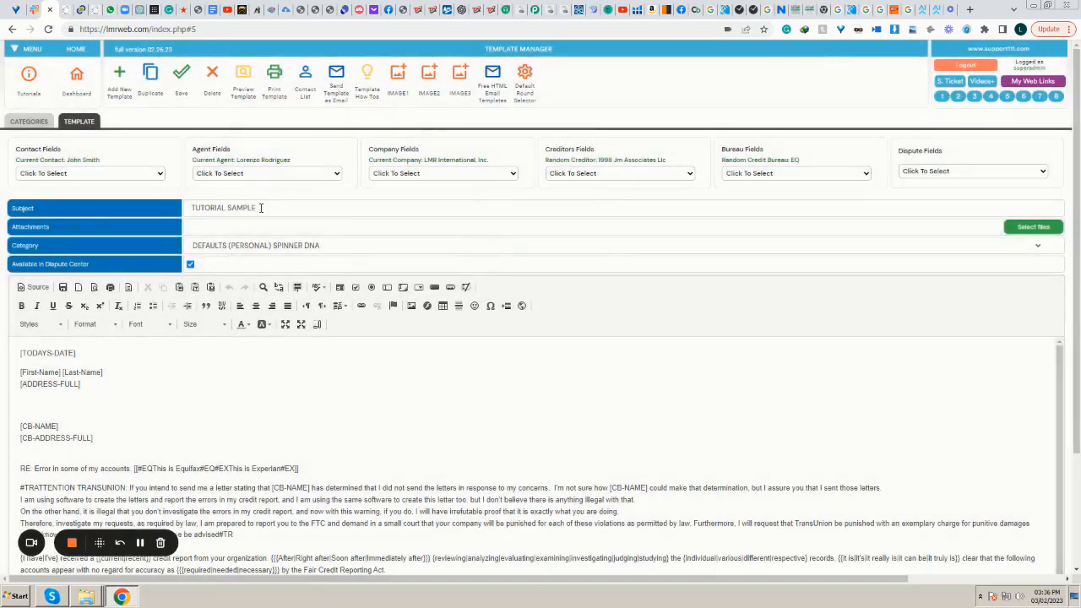
left_click(213, 247)
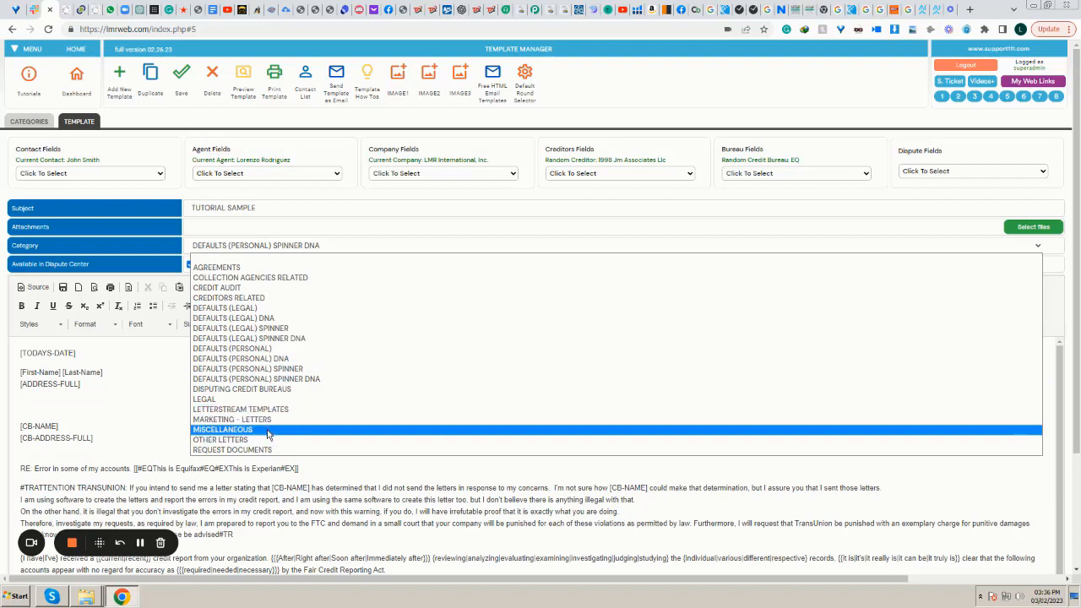
left_click(165, 365)
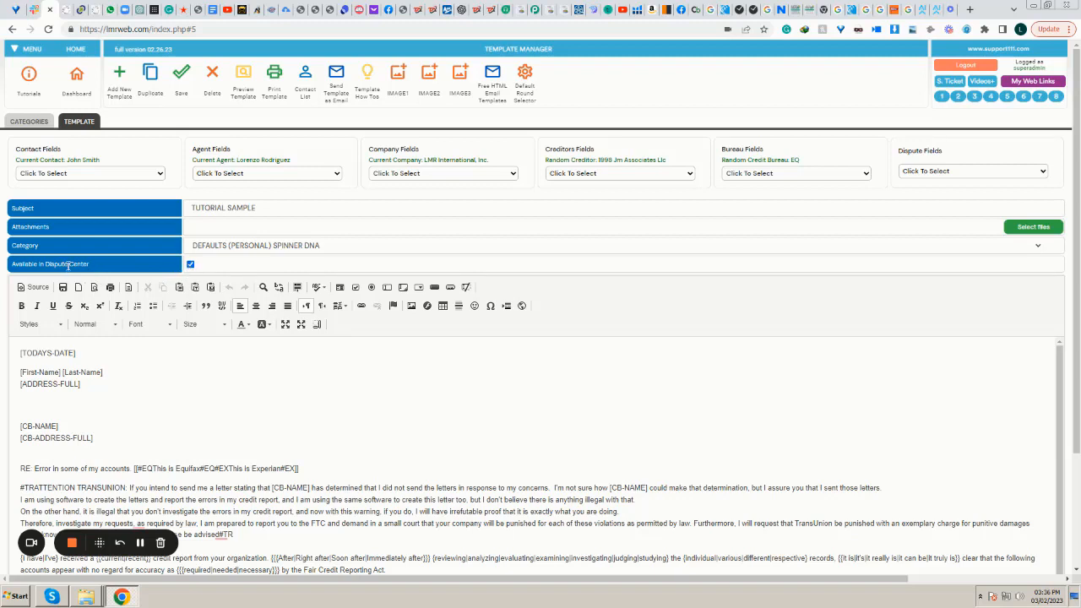
left_click(190, 265)
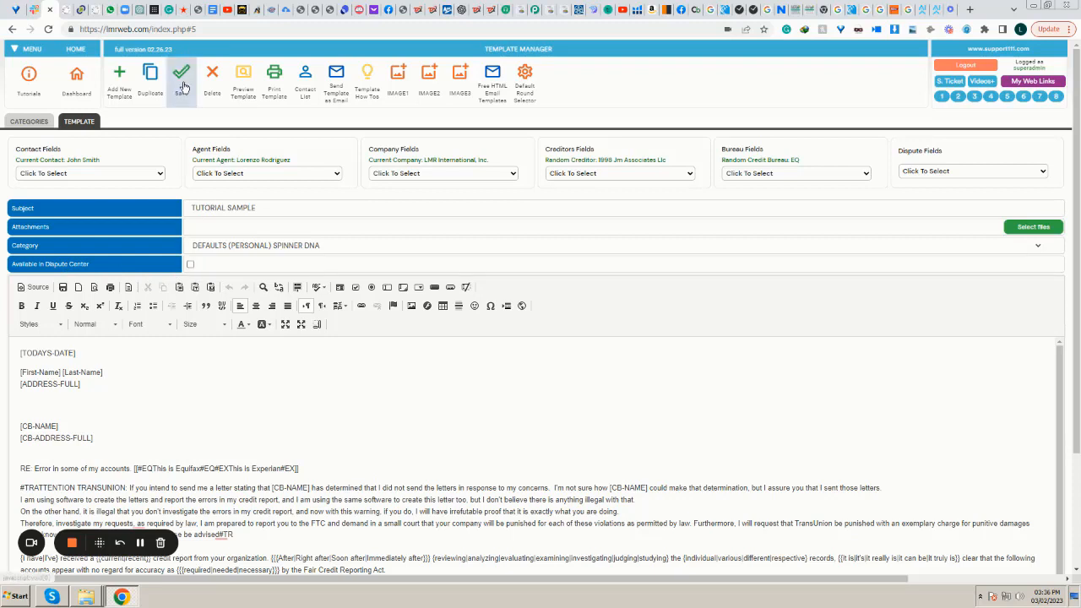
left_click(192, 266)
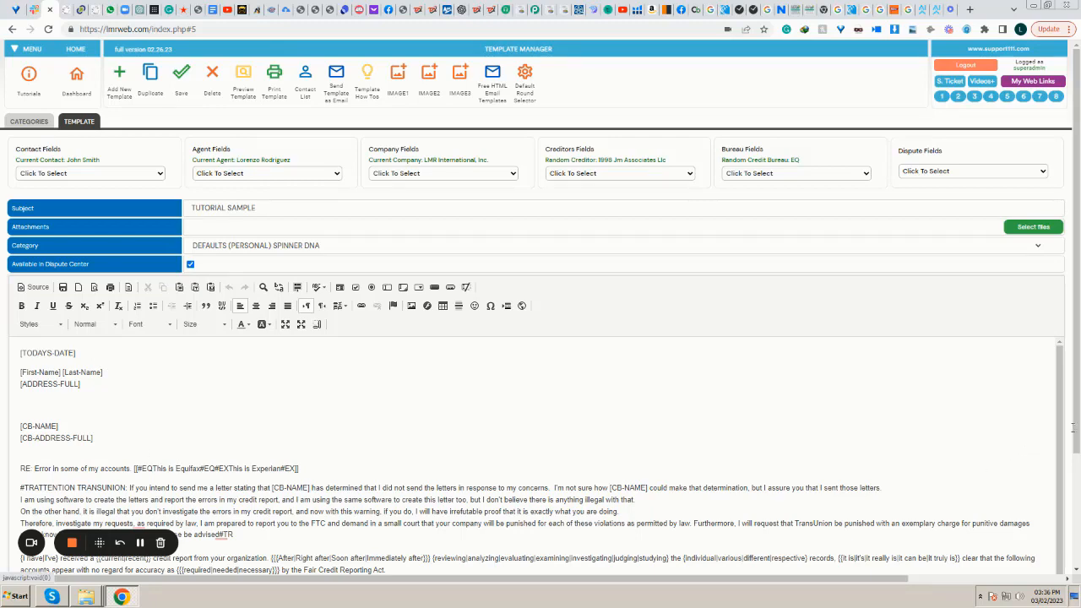
Delete the [TODAYS-DATE] placeholder from the first line of the letter and reinsert it using the TODAYS DATE contact field.
scroll(1077, 432, "down", 1)
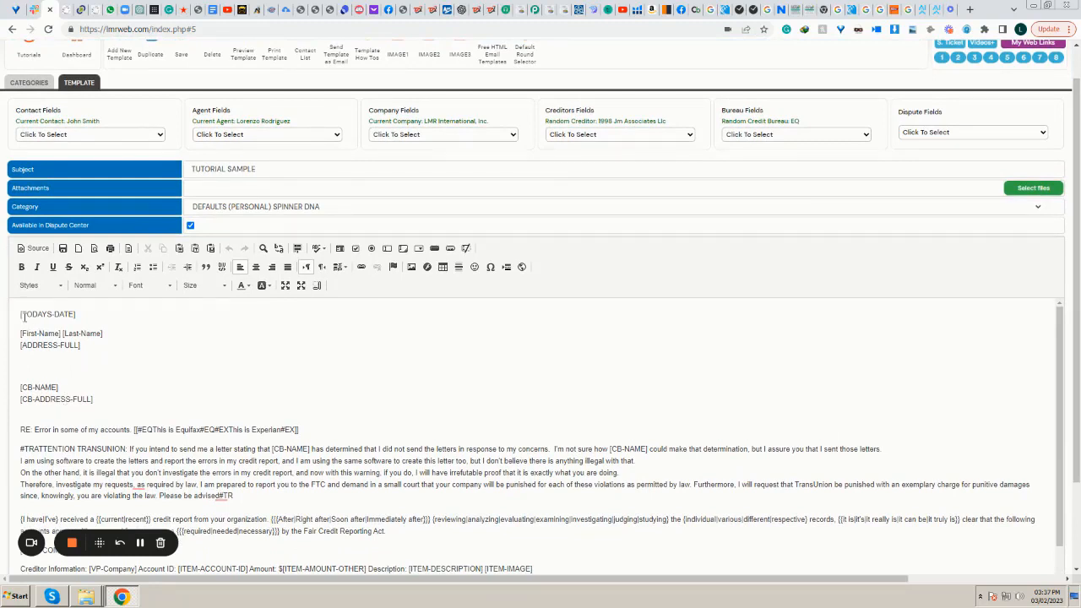
left_click_drag(17, 314, 107, 403)
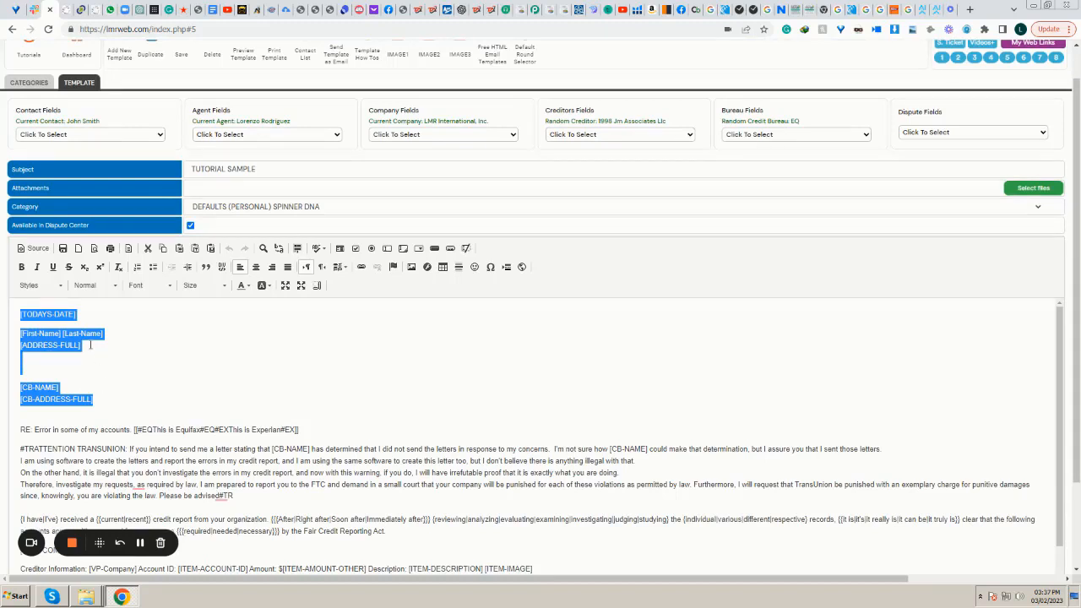
left_click(86, 317)
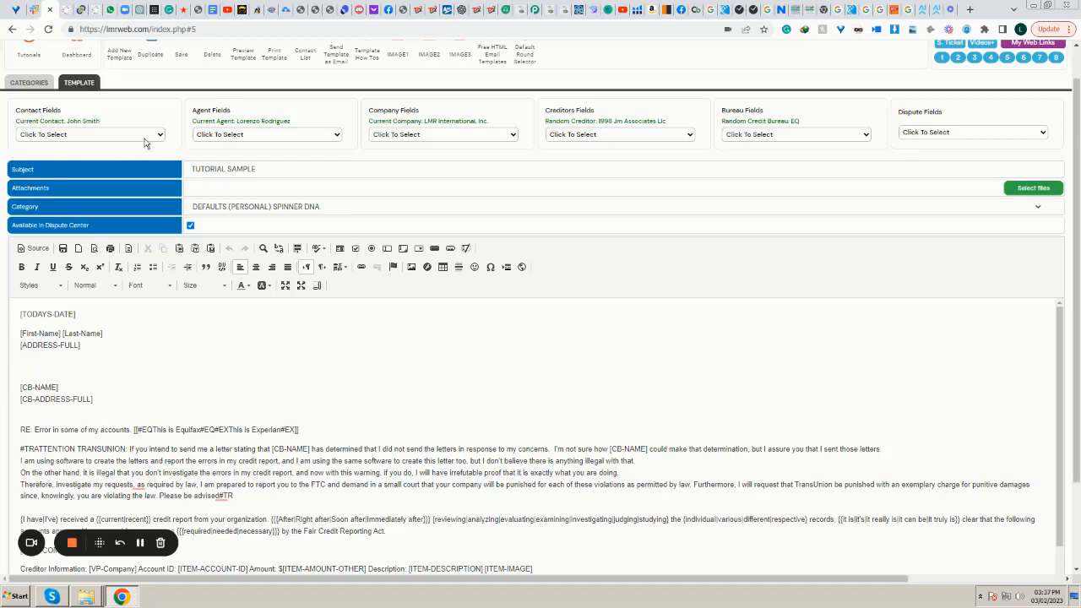
triple_click(92, 315)
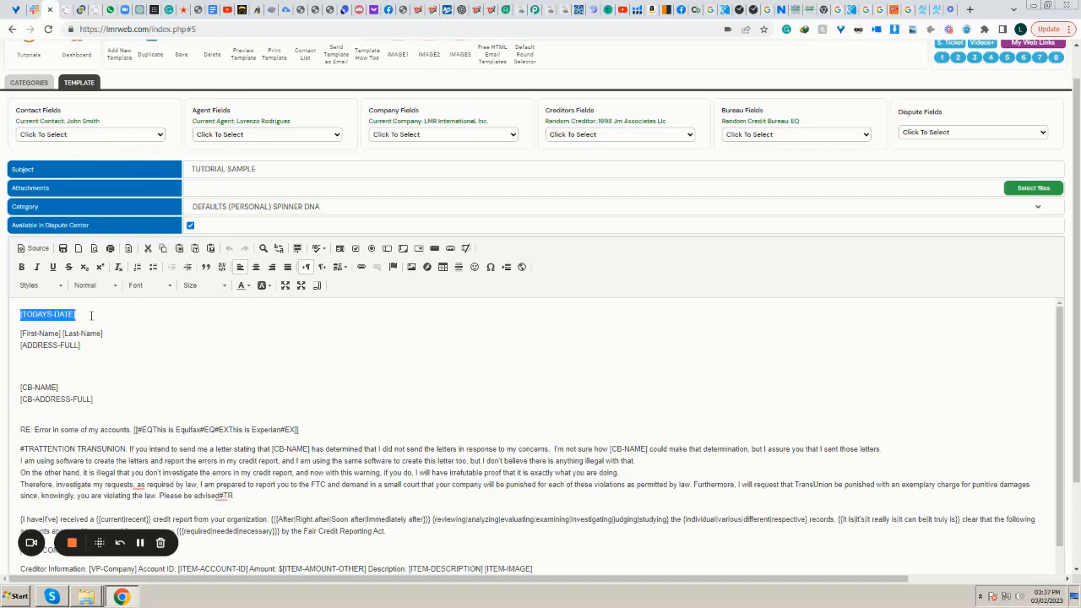
key("Delete")
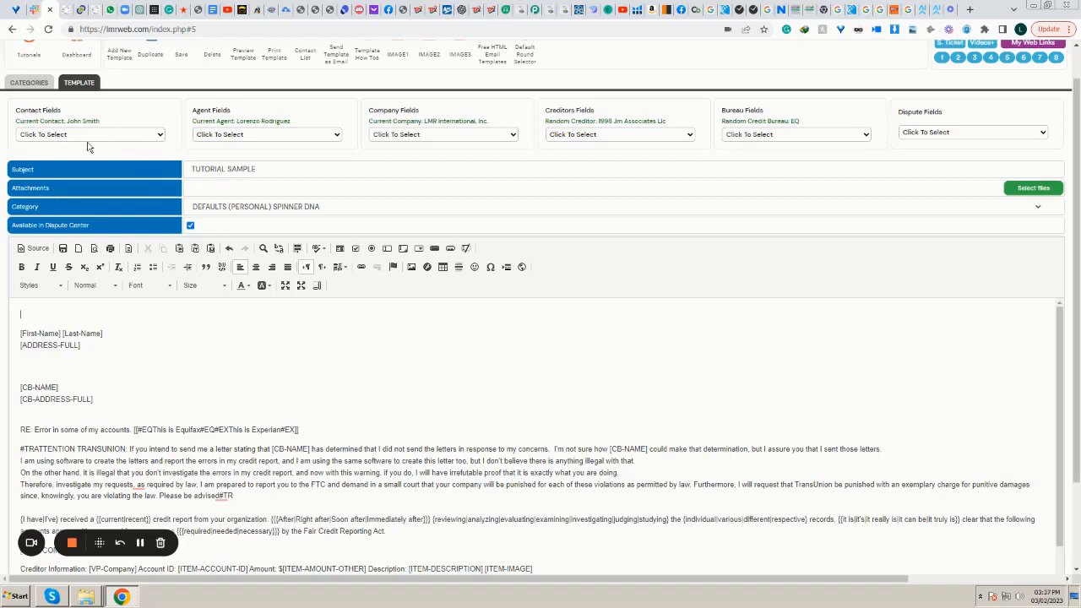
left_click(128, 135)
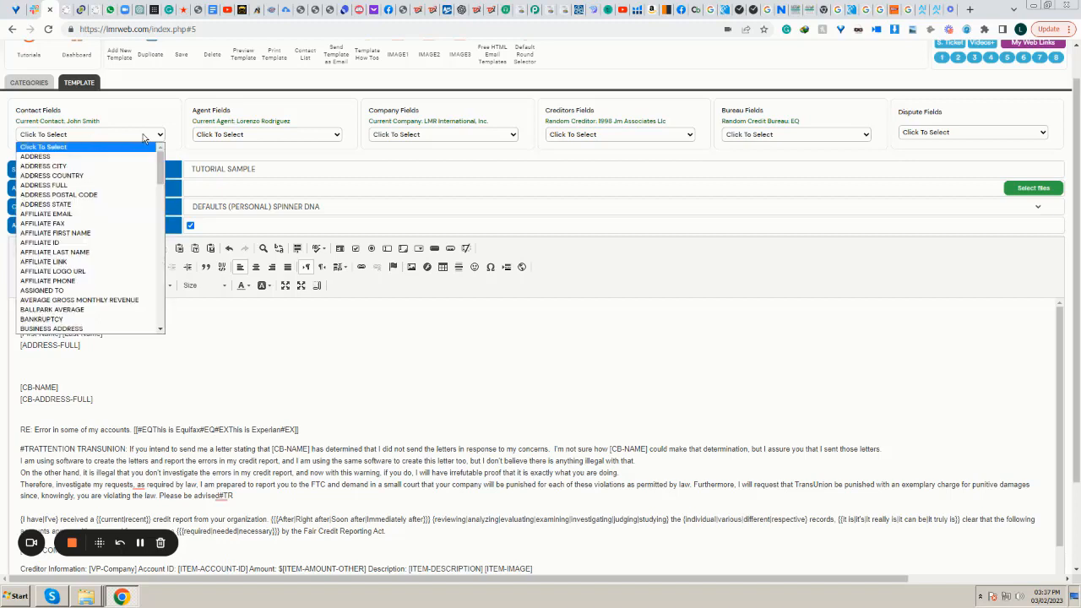
key("t")
key("Down")
key("Down")
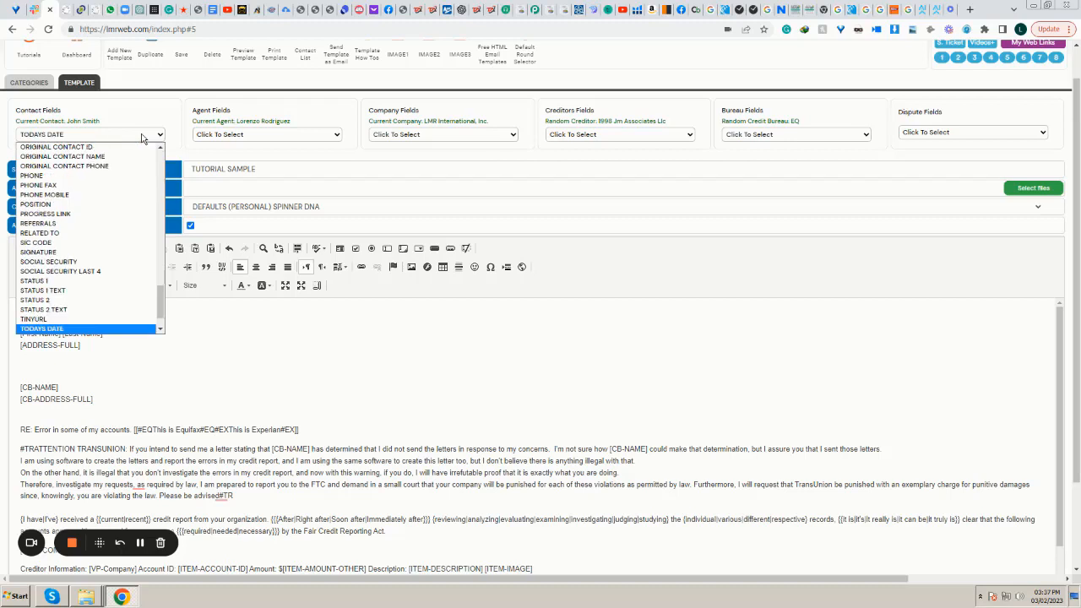
key("Up")
key("Return")
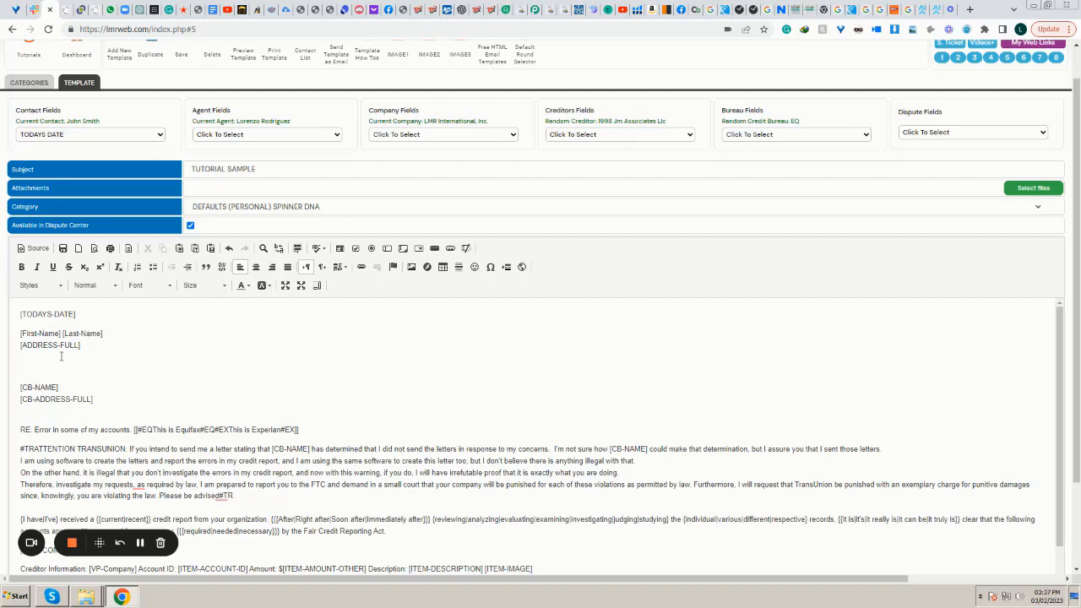
Examine the bureau-specific text enclosed in #EQ, #EX and #TR tags in the RE line and the TransUnion paragraph.
left_click(182, 379)
left_click(140, 429)
left_click_drag(139, 429, 216, 427)
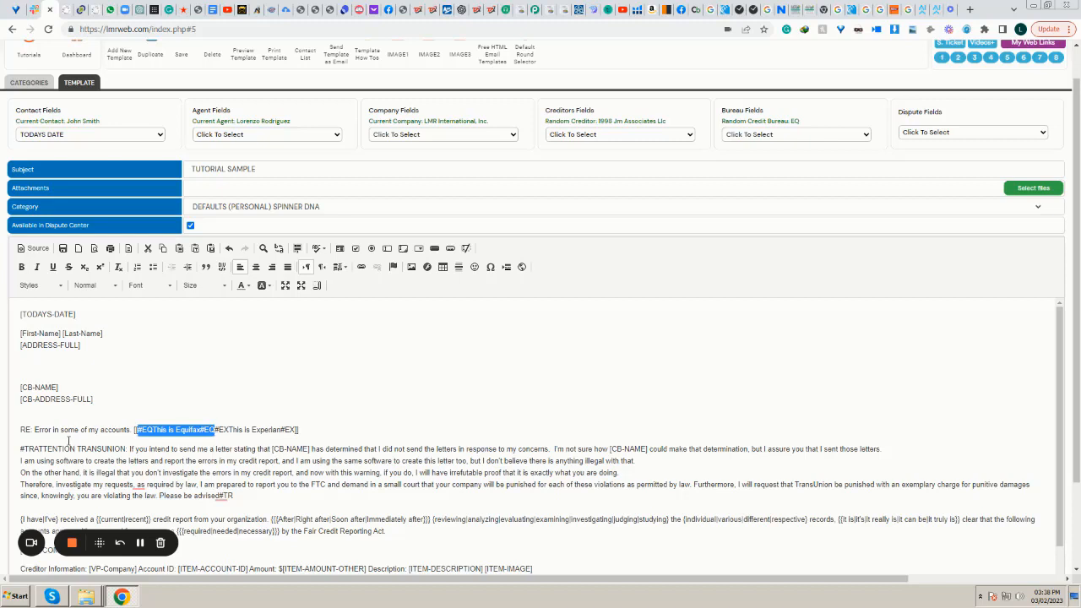
left_click(41, 448)
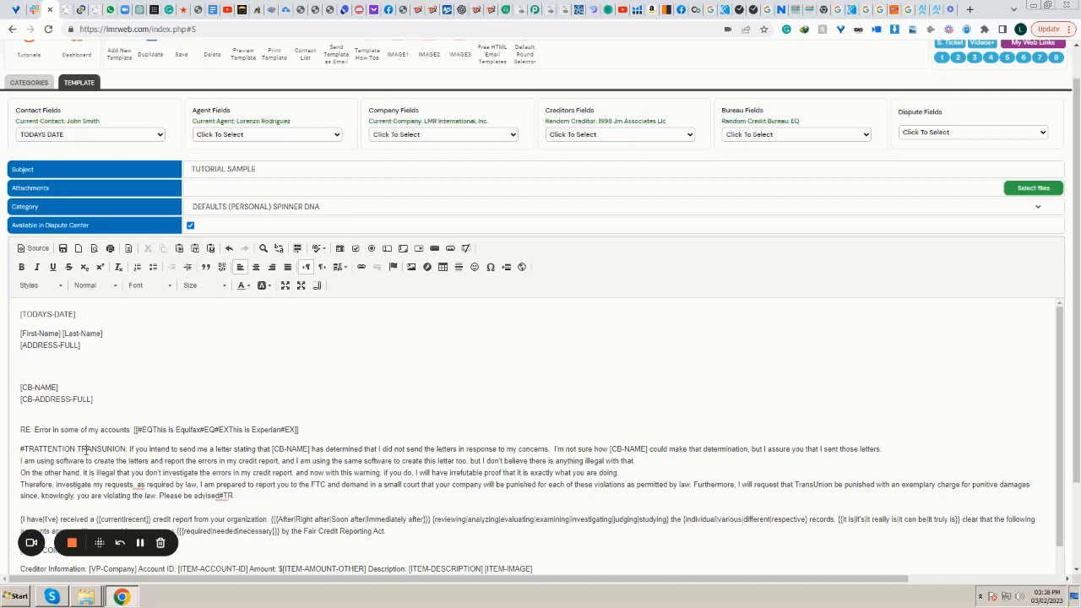
double_click(85, 450)
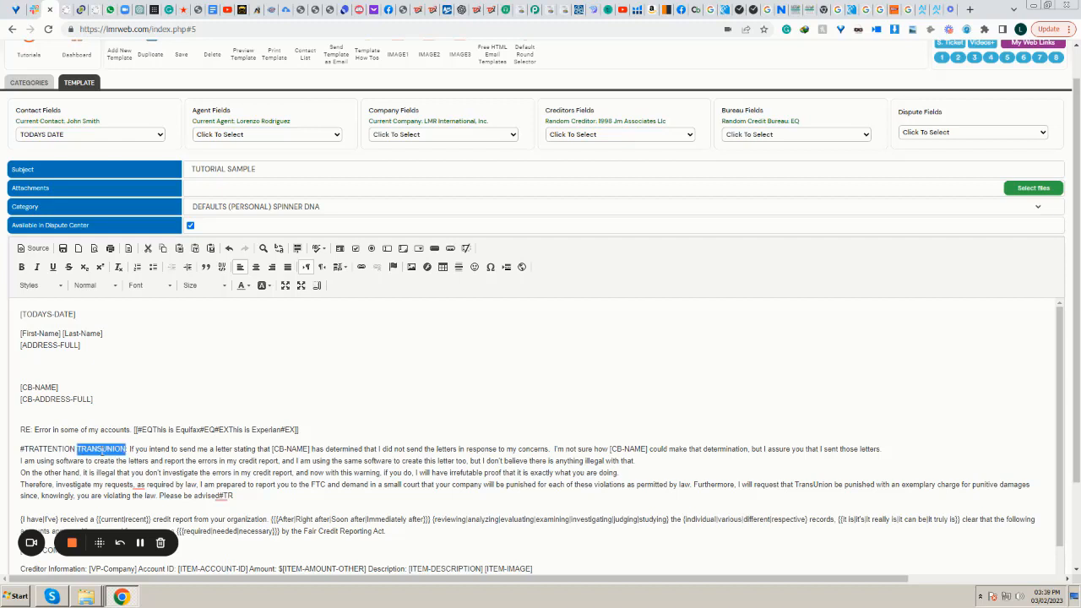
left_click(352, 505)
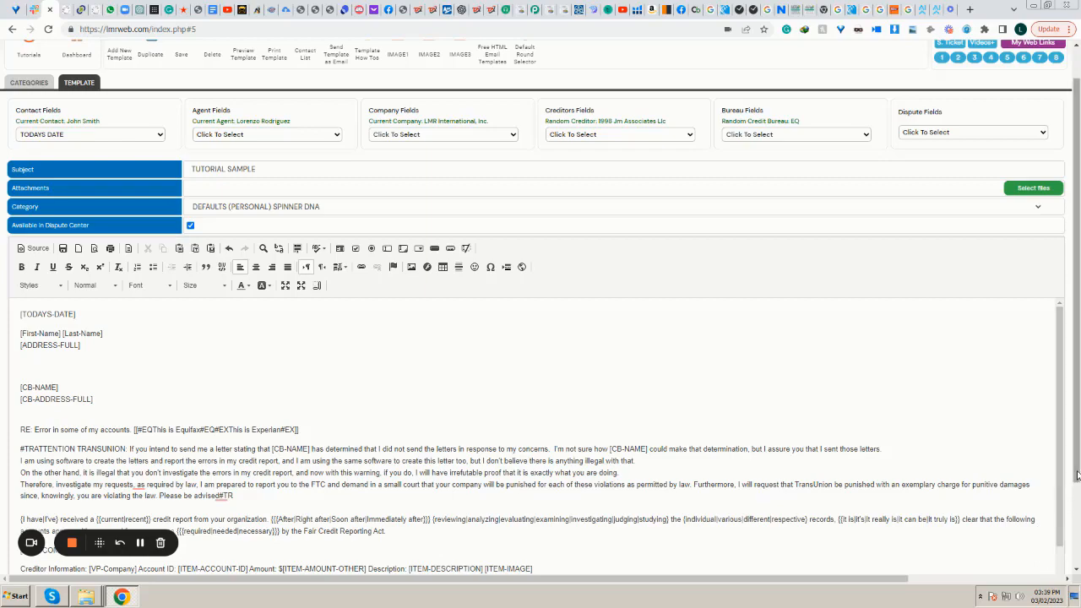
Examine the [ITEM-COMPARE] placeholder and the Creditor Information line with its account, amount, description and image placeholders.
left_click_drag(1075, 478, 1077, 562)
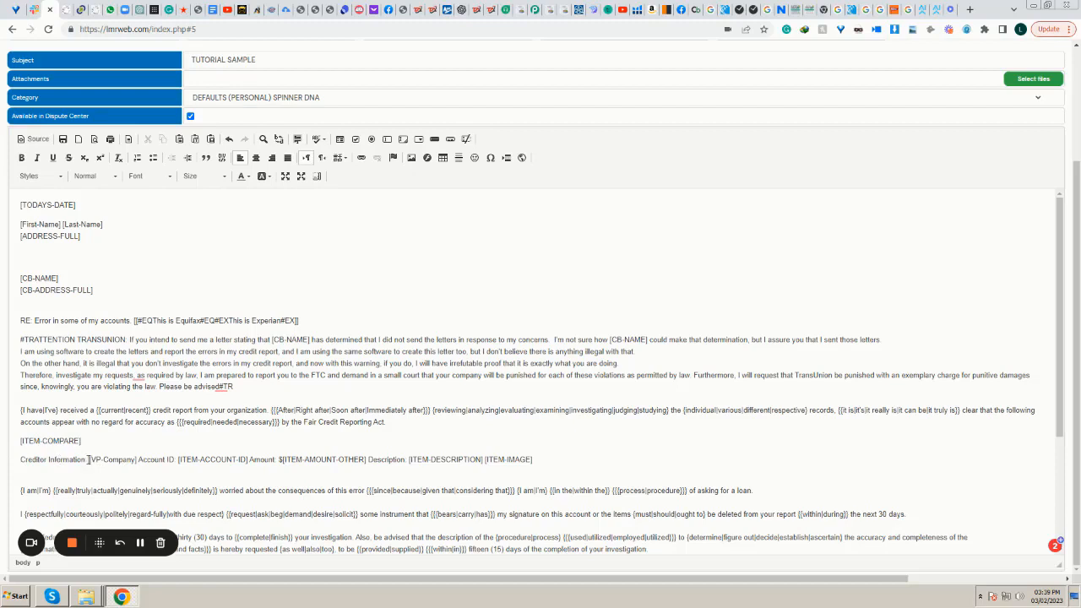
left_click_drag(88, 459, 545, 458)
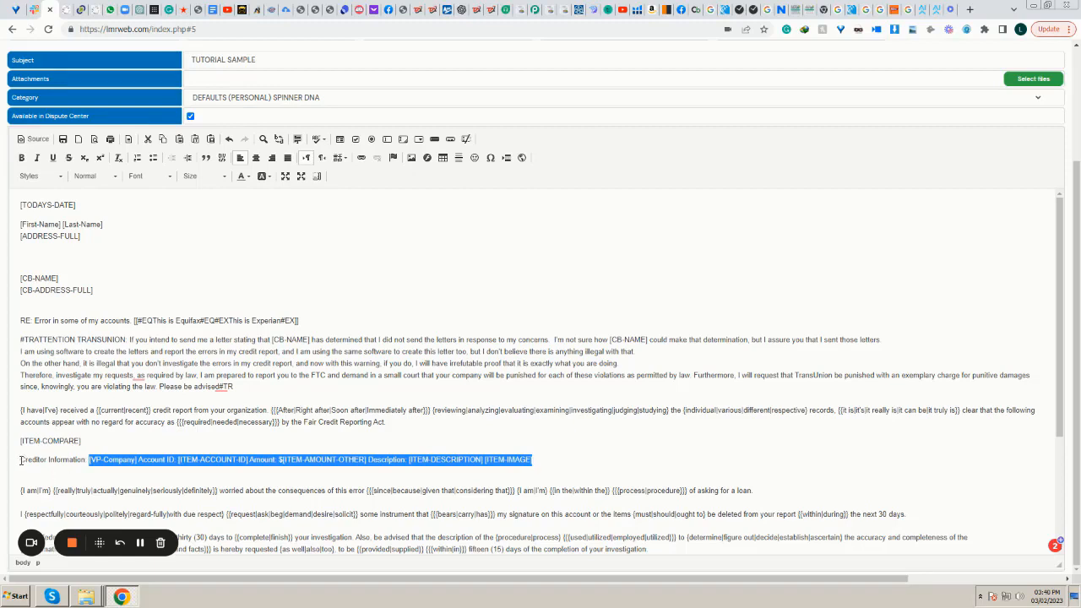
left_click_drag(19, 462, 117, 473)
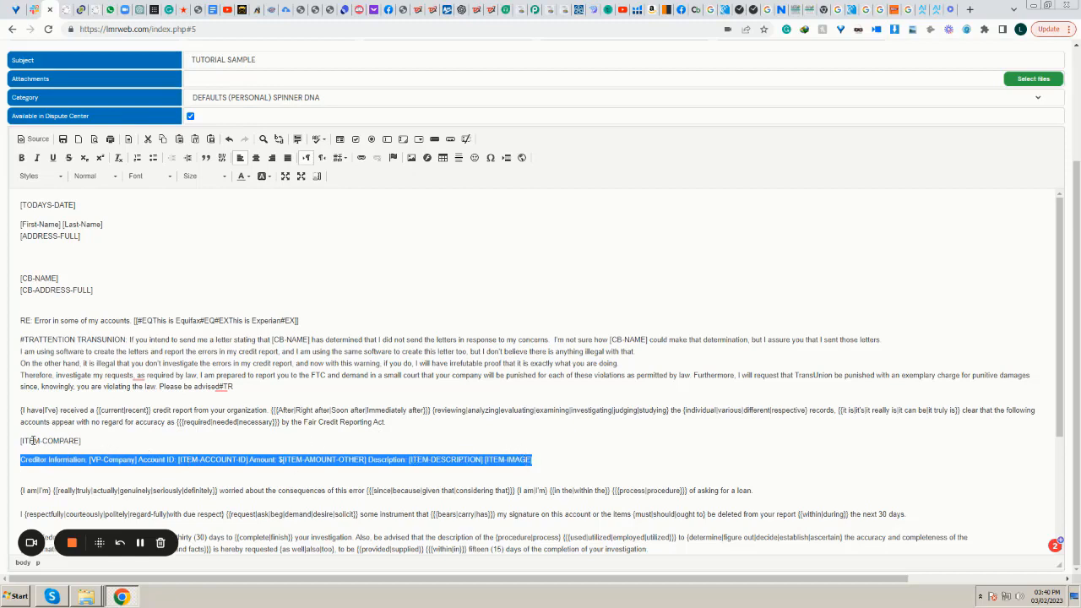
left_click_drag(89, 441, 14, 441)
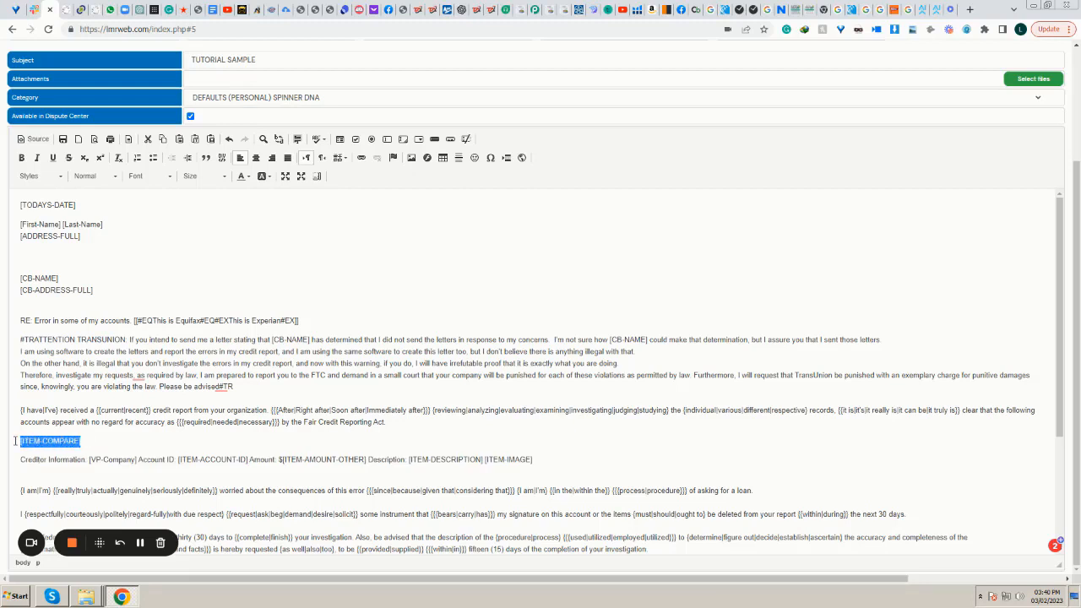
left_click(93, 442)
triple_click(93, 442)
left_click(99, 437)
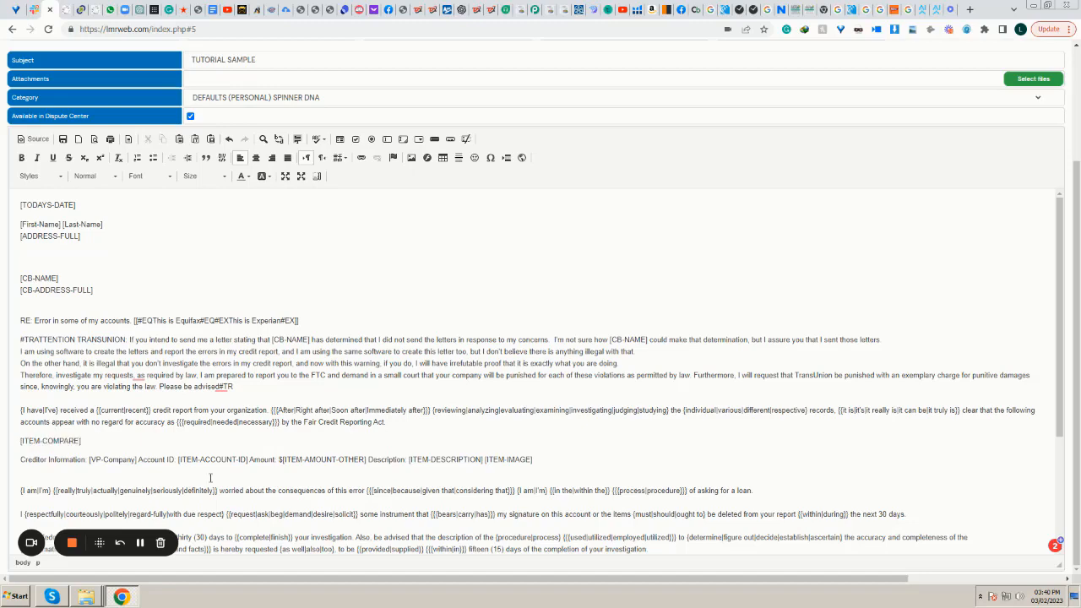
Examine the [SIGNATURE] placeholder in the letter's closing and the #EQ and #EX tagged text in the RE line.
left_click(240, 479)
scroll(240, 479, "down", 3)
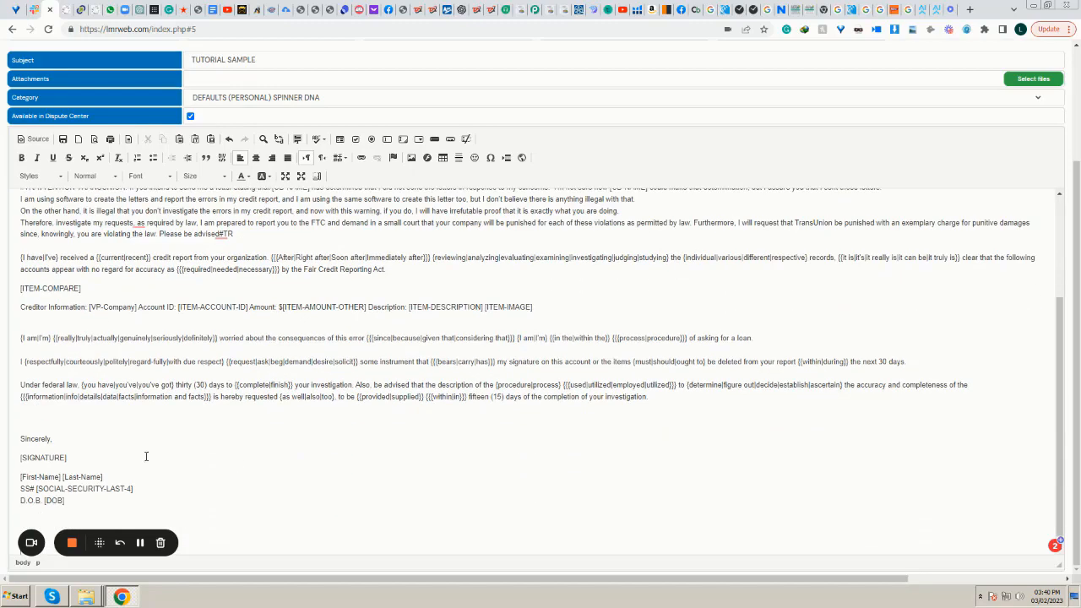
left_click_drag(69, 458, 3, 461)
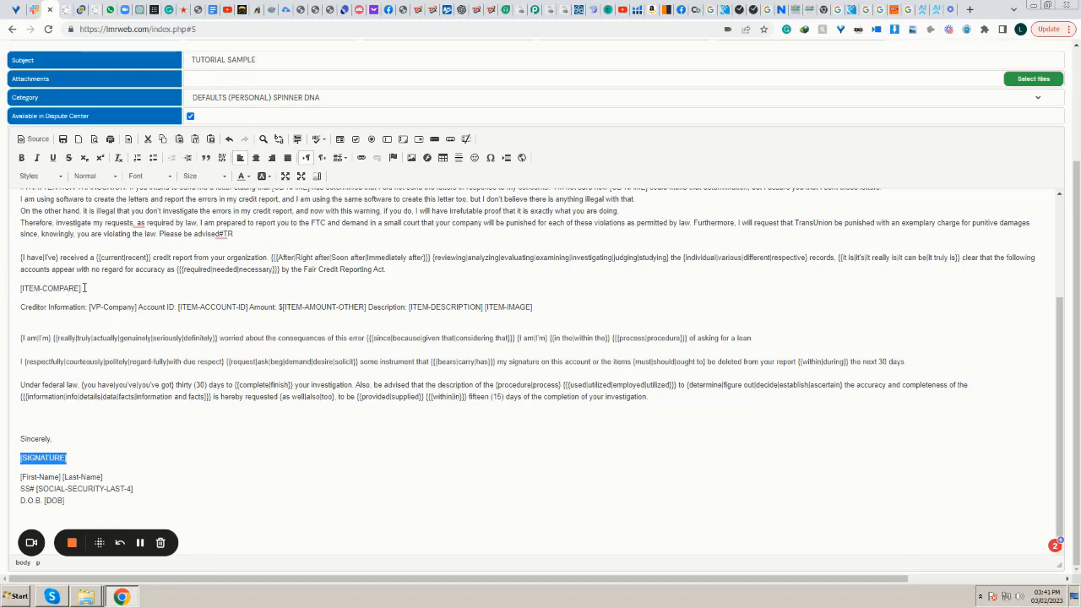
left_click(121, 300)
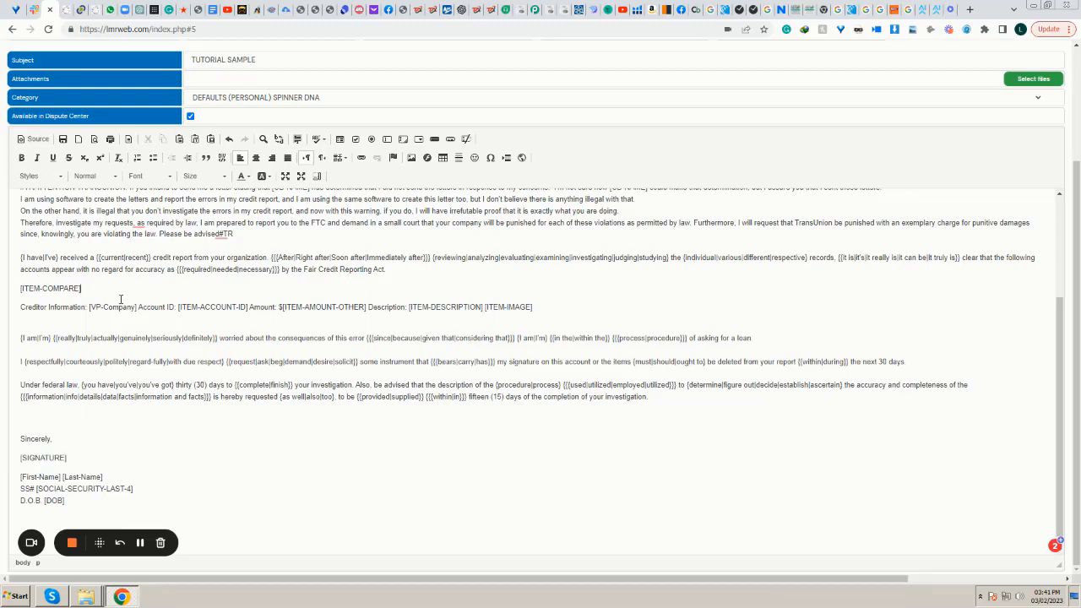
scroll(121, 300, "up", 2)
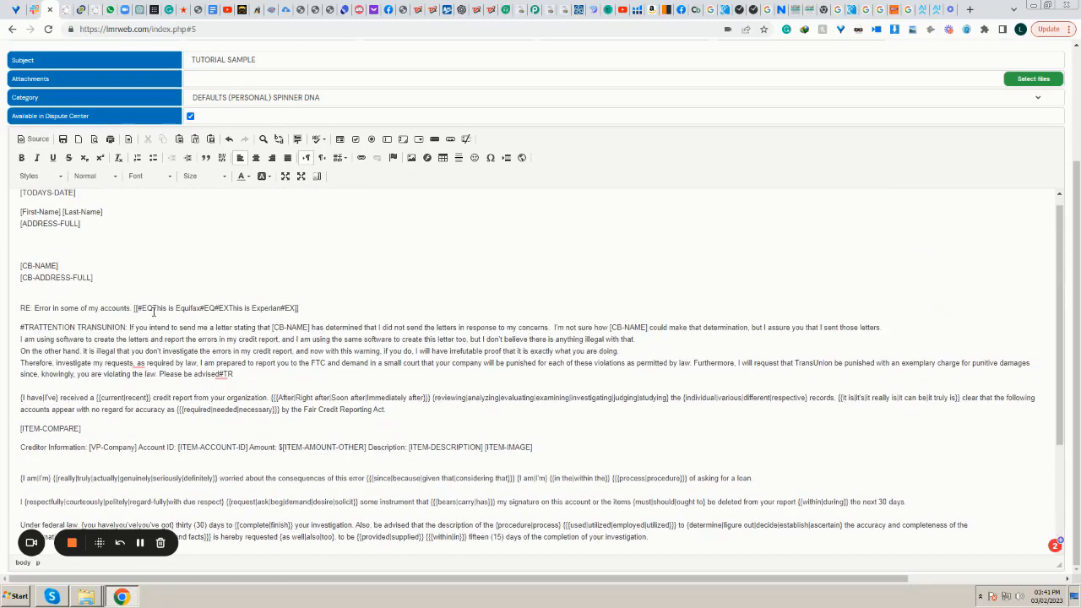
left_click_drag(135, 307, 300, 309)
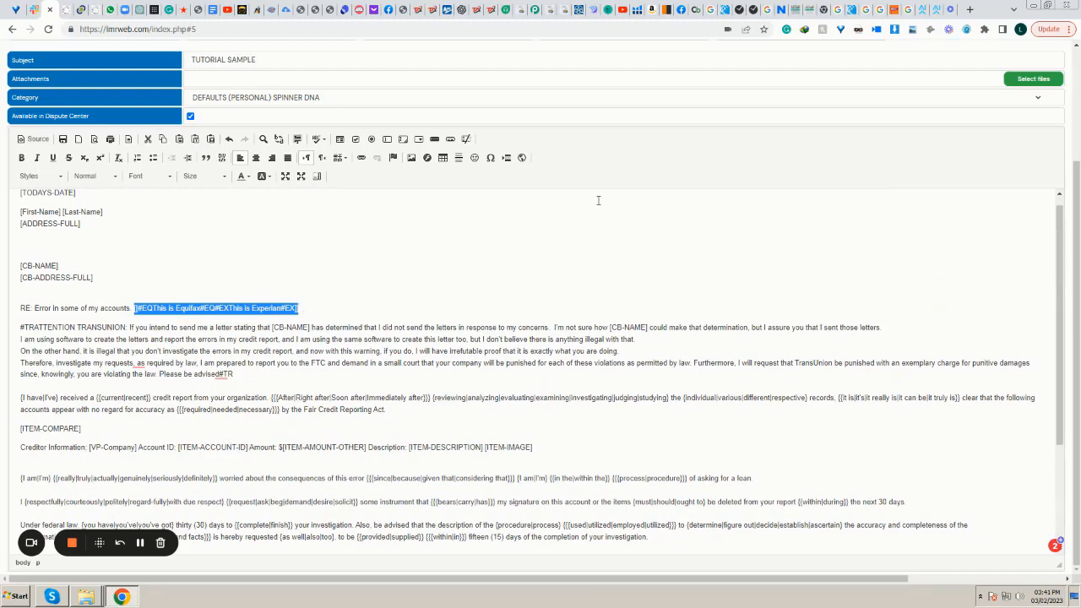
Look through the contact, agent, company, creditors, bureau and dispute field lists without inserting any placeholder.
left_click(1076, 60)
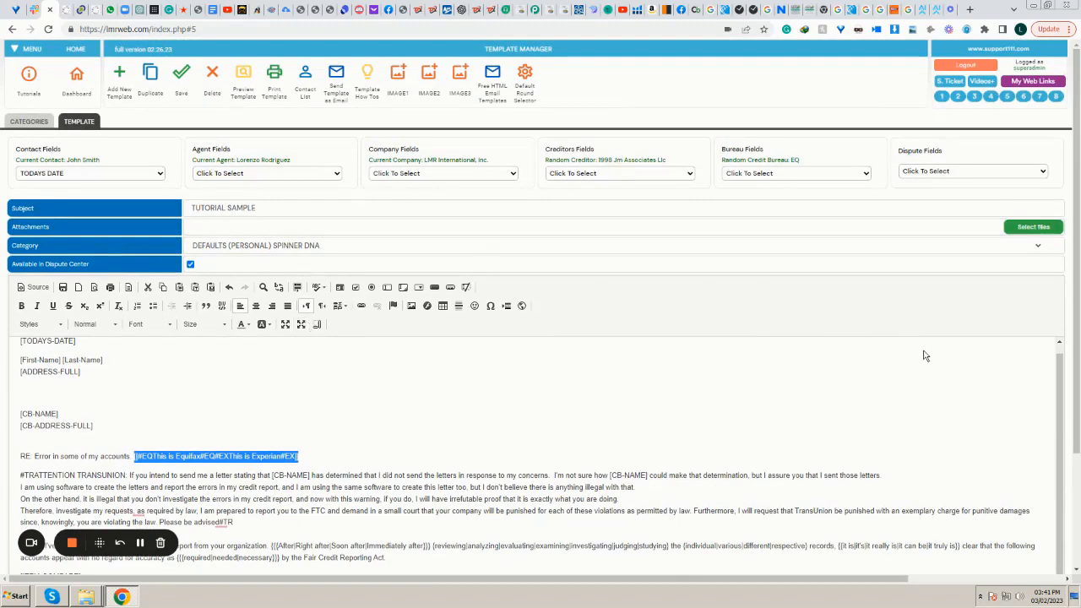
left_click(157, 177)
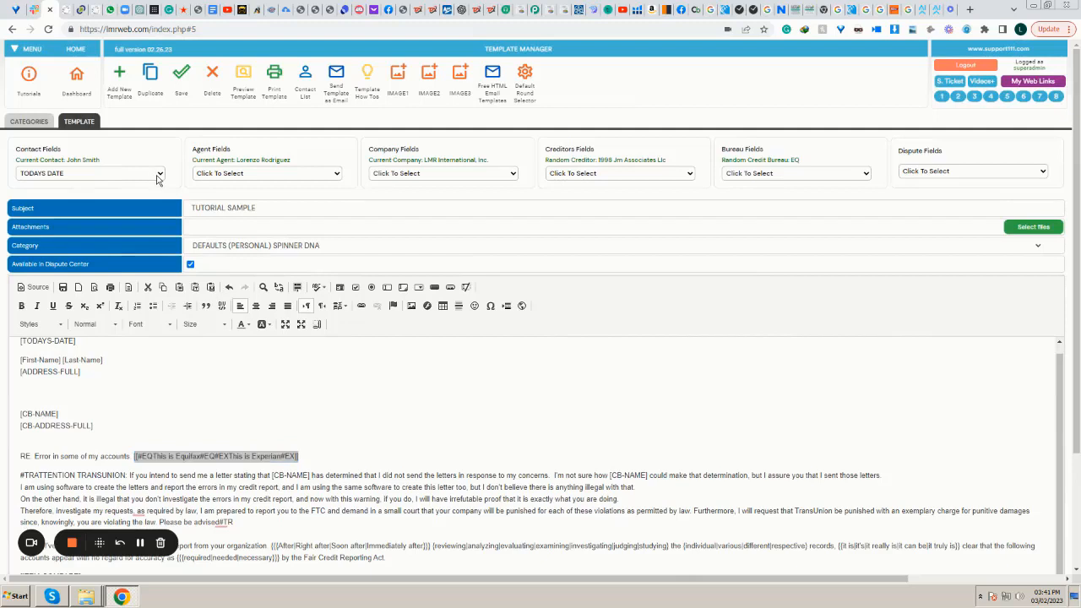
left_click(160, 175)
left_click(149, 176)
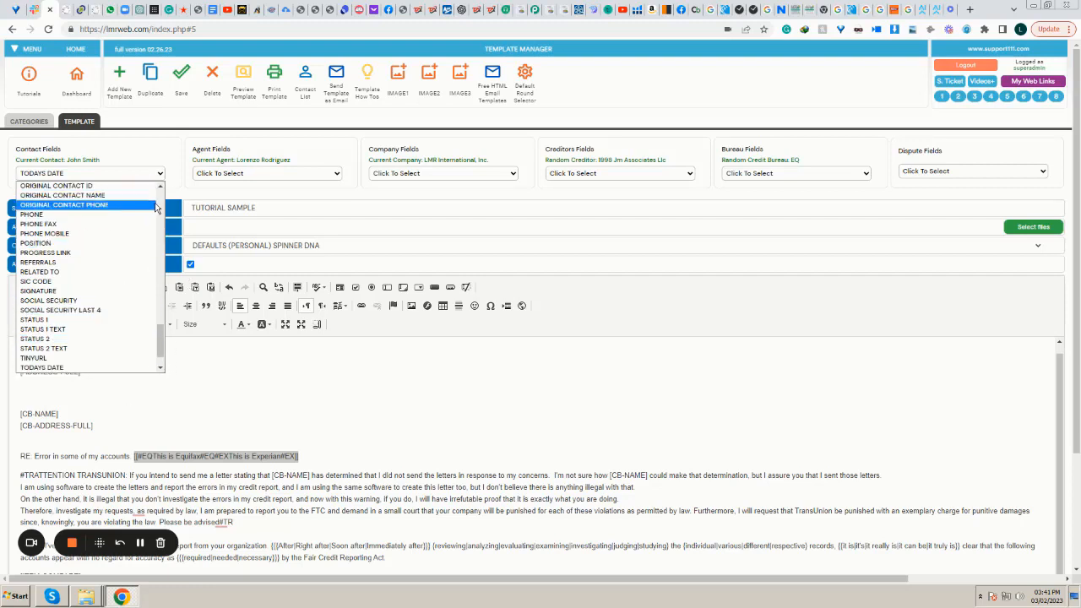
left_click(284, 176)
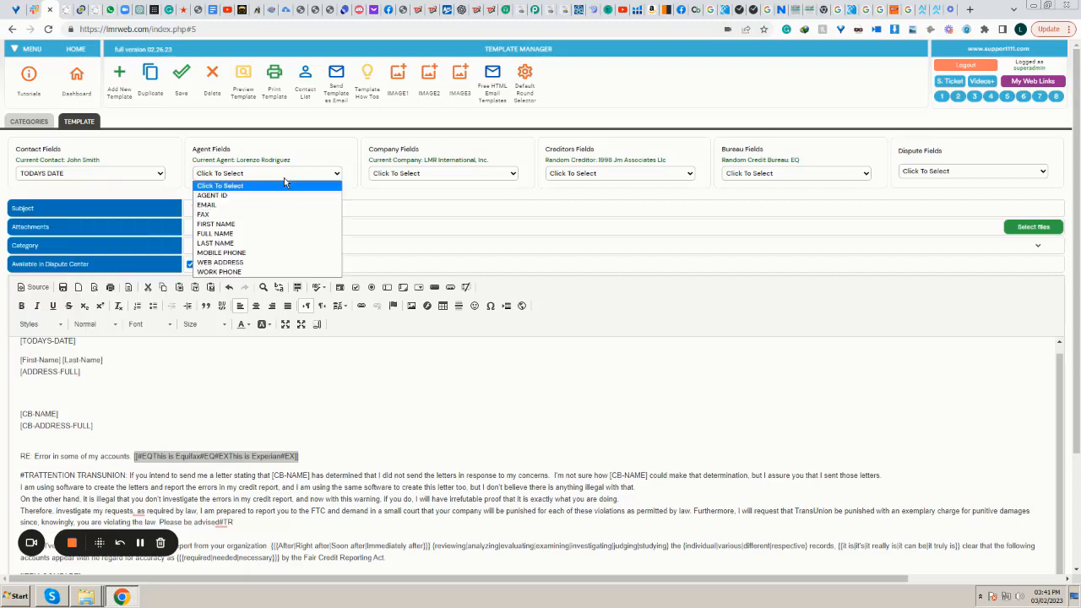
left_click(418, 174)
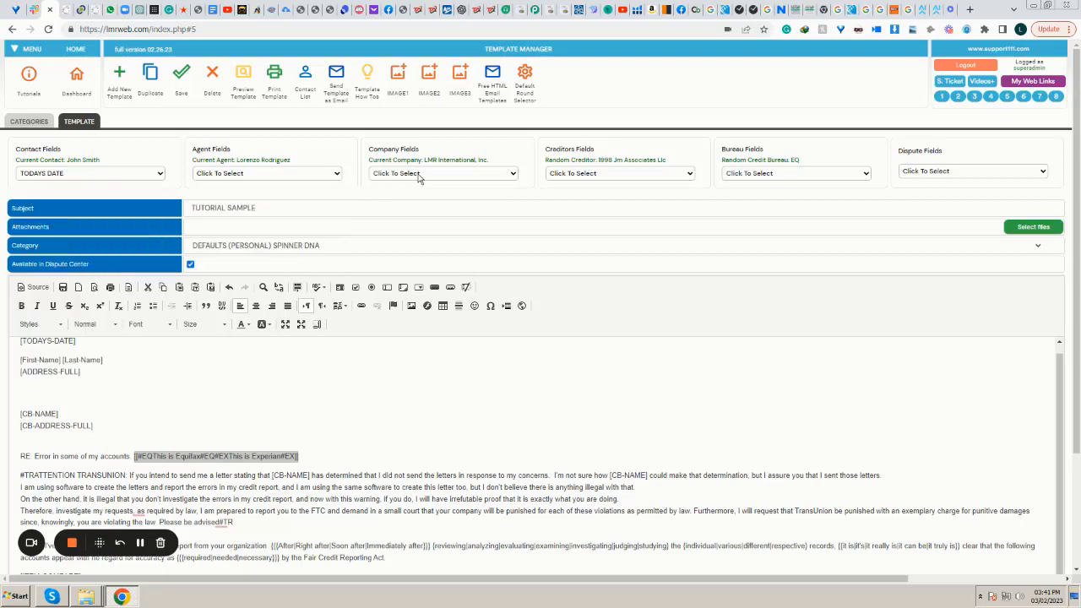
left_click(572, 174)
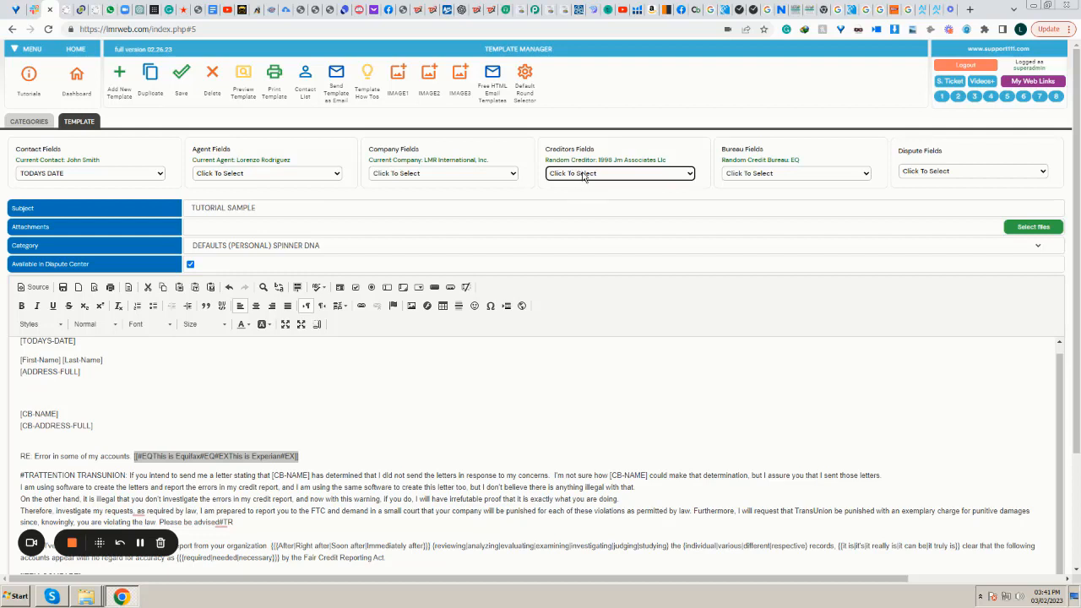
left_click(790, 175)
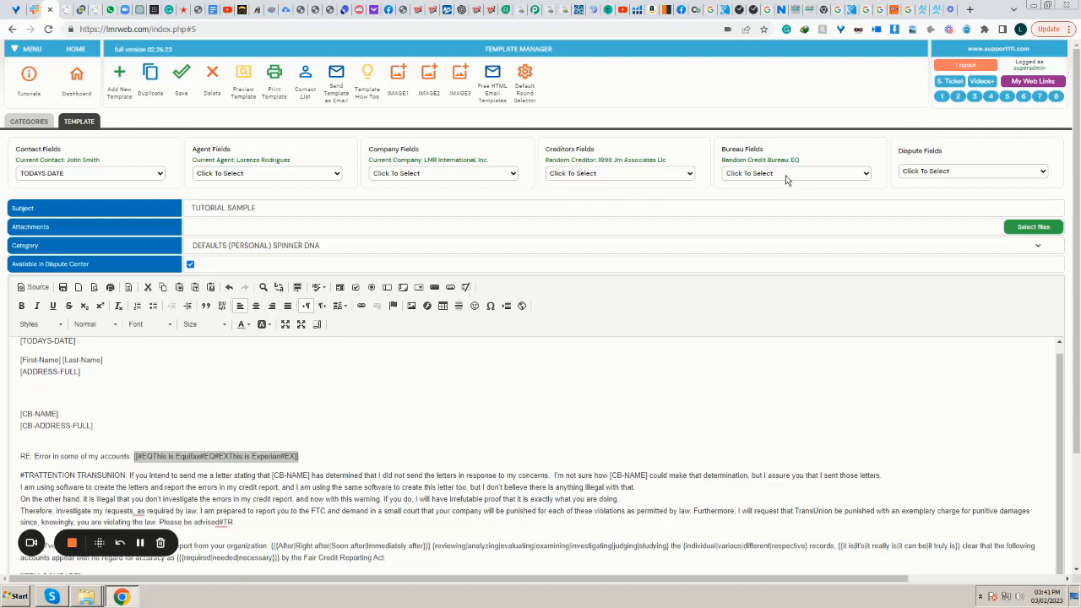
left_click(922, 174)
left_click(921, 176)
left_click(923, 174)
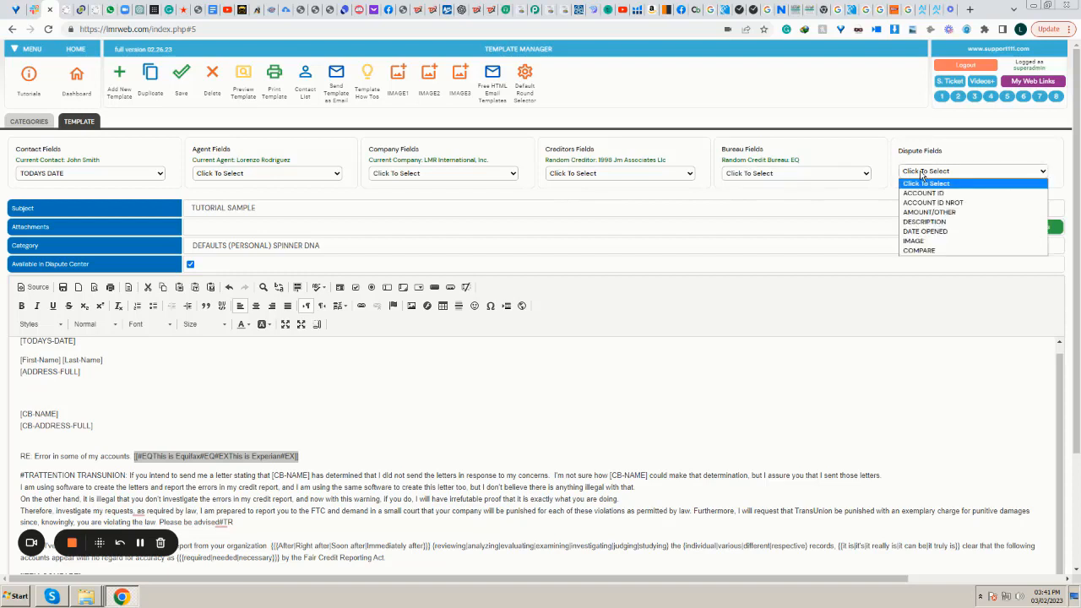
left_click(302, 418)
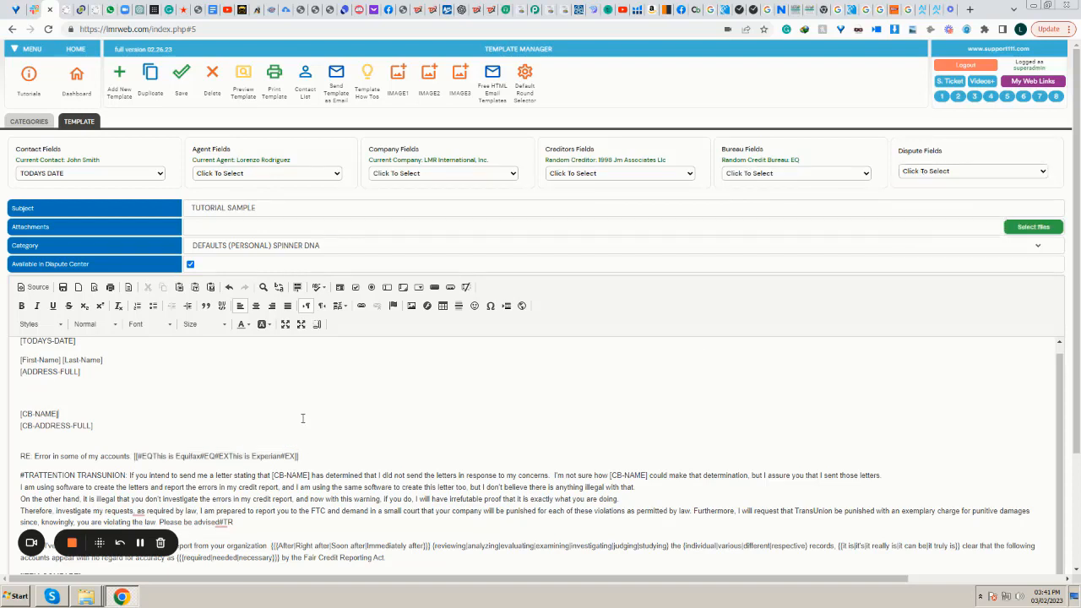
Examine the curly-brace word alternatives in the letter's closing paragraphs, especially the sentence starting with "I {respectfully|courteously|politely".
key("ctrl+End")
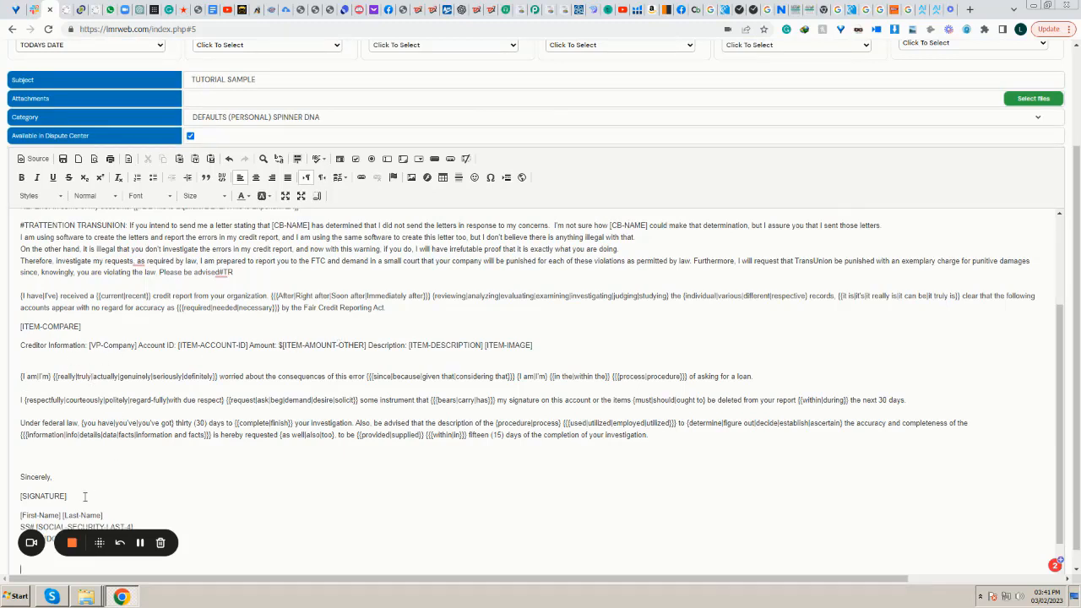
left_click(140, 542)
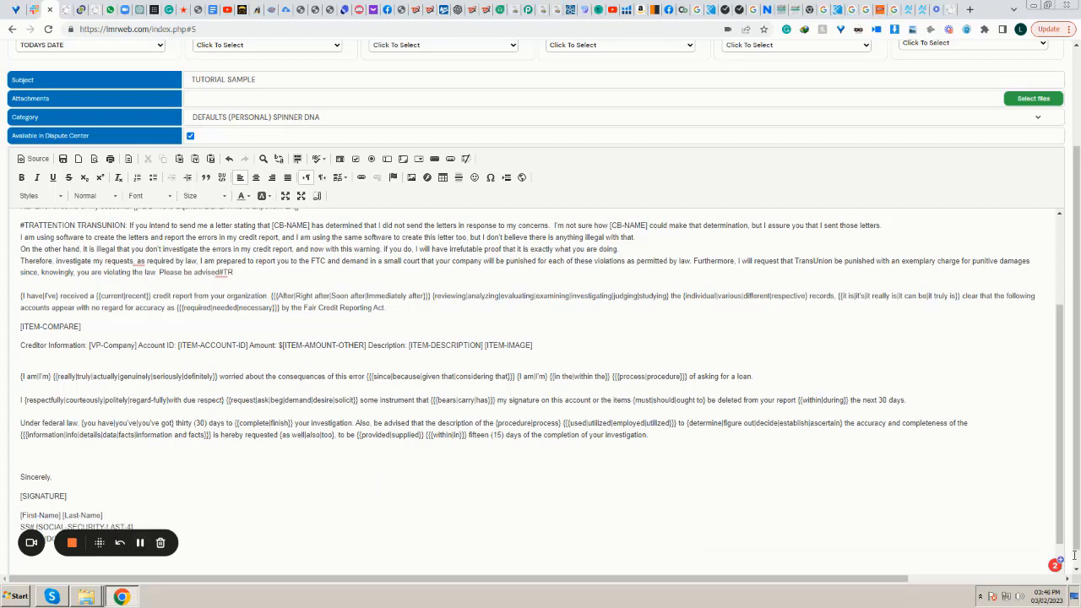
scroll(1049, 553, "down", 1)
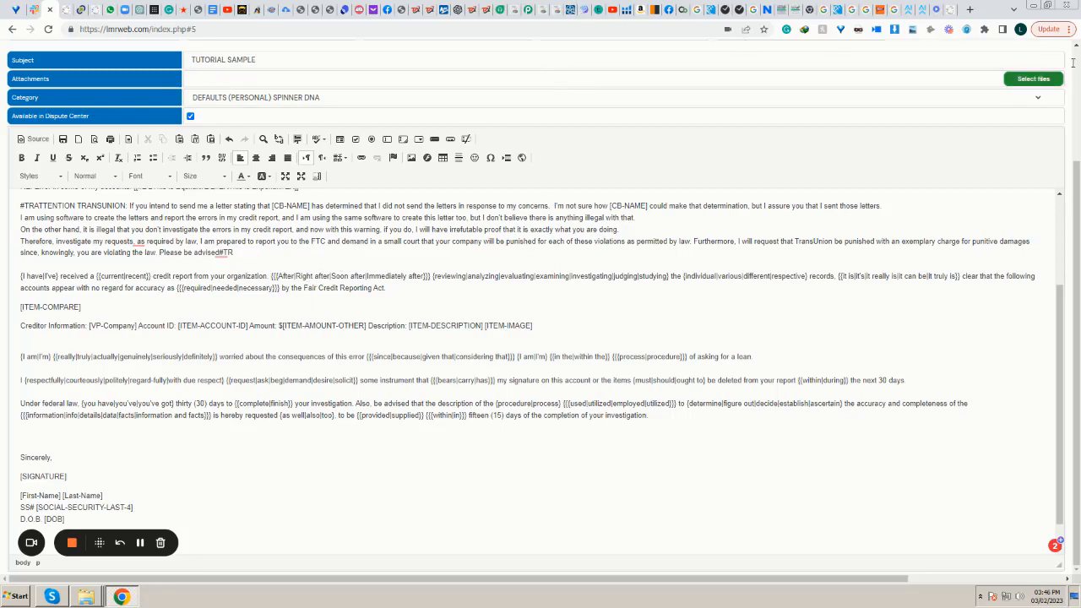
scroll(1078, 61, "up", 3)
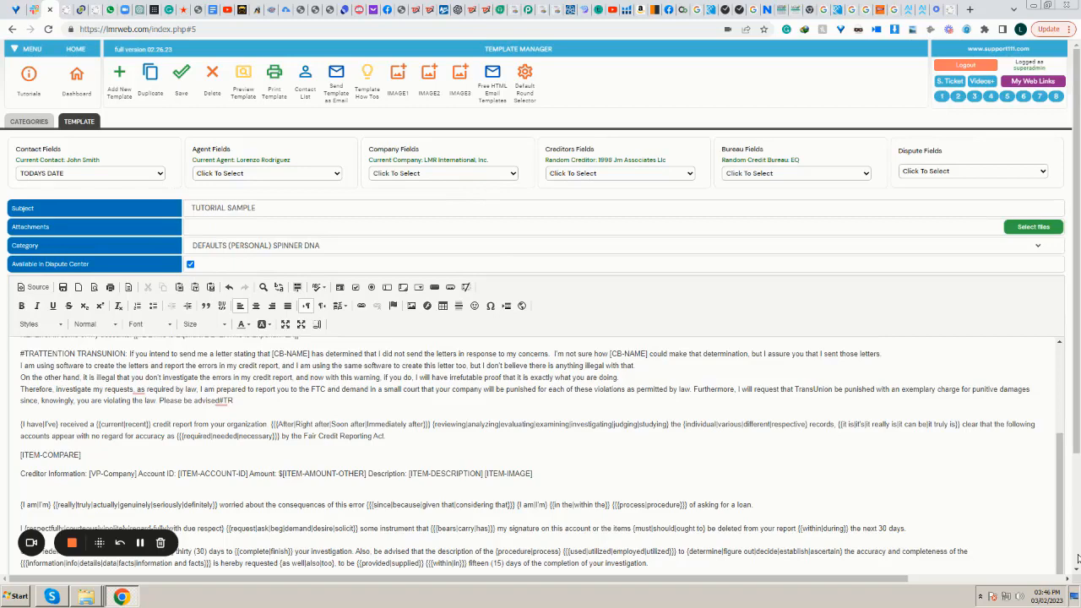
scroll(1078, 558, "down", 2)
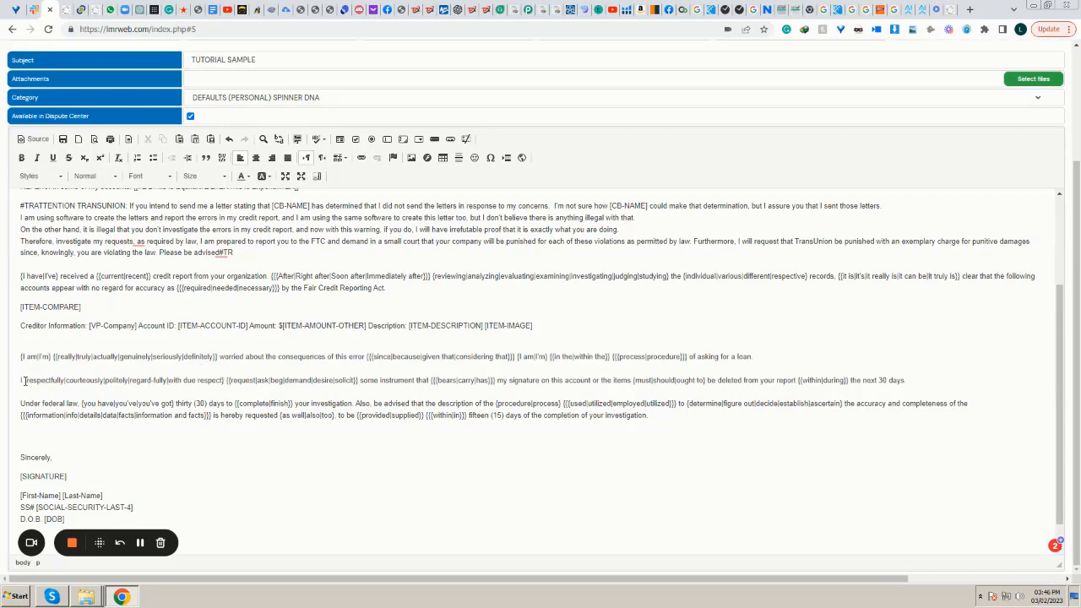
left_click(67, 380)
left_click(222, 376)
scroll(1056, 220, "up", 3)
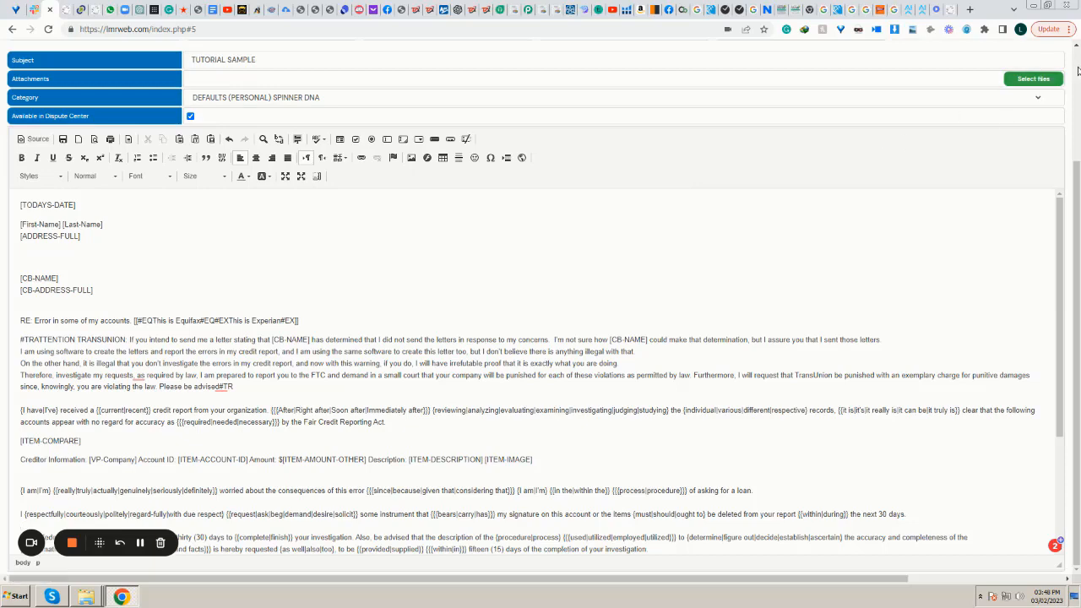
Review the Creditor Information line and the [ITEM-COMPARE] placeholder above it without editing them.
scroll(1078, 71, "up", 2)
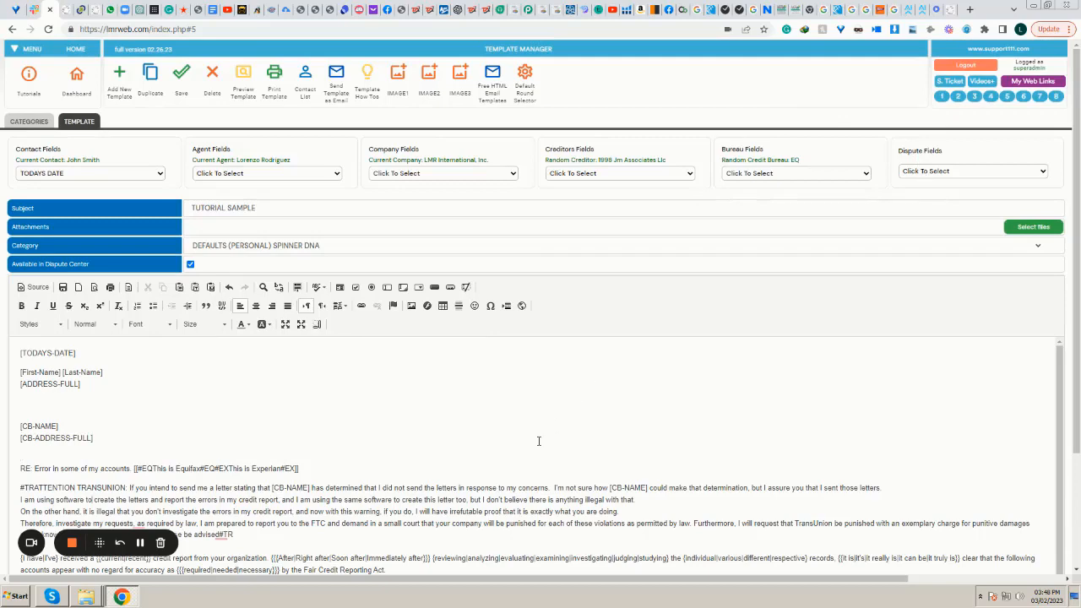
scroll(539, 441, "down", 4)
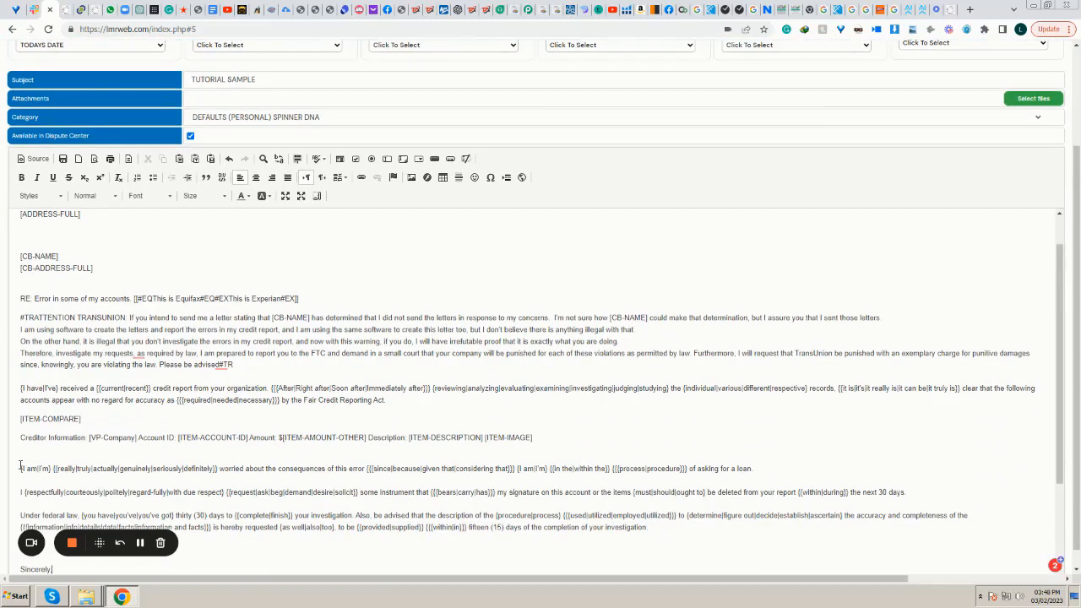
left_click_drag(20, 438, 547, 437)
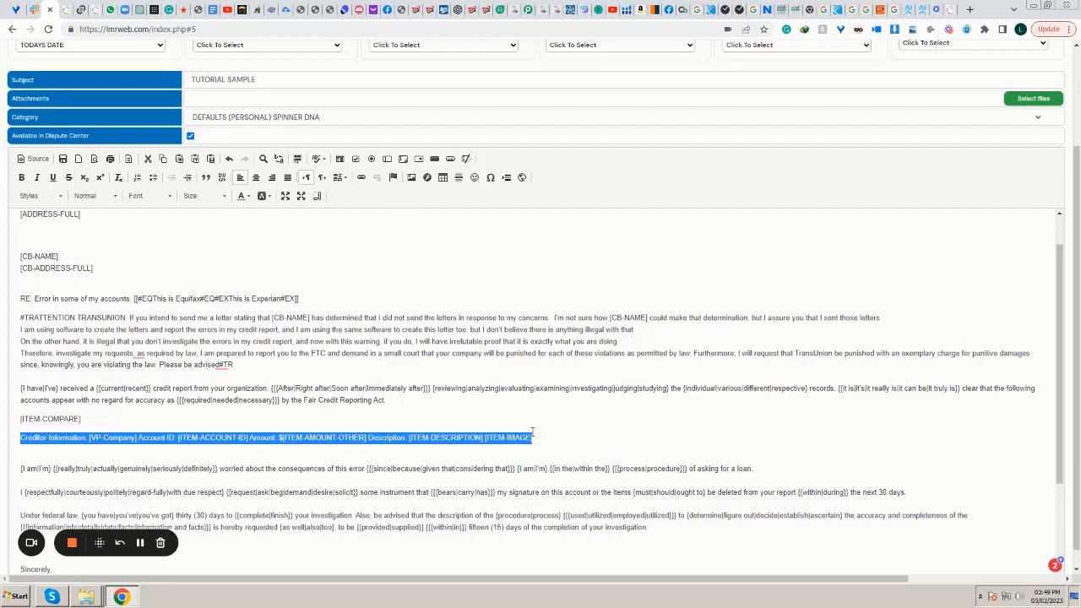
left_click(538, 436)
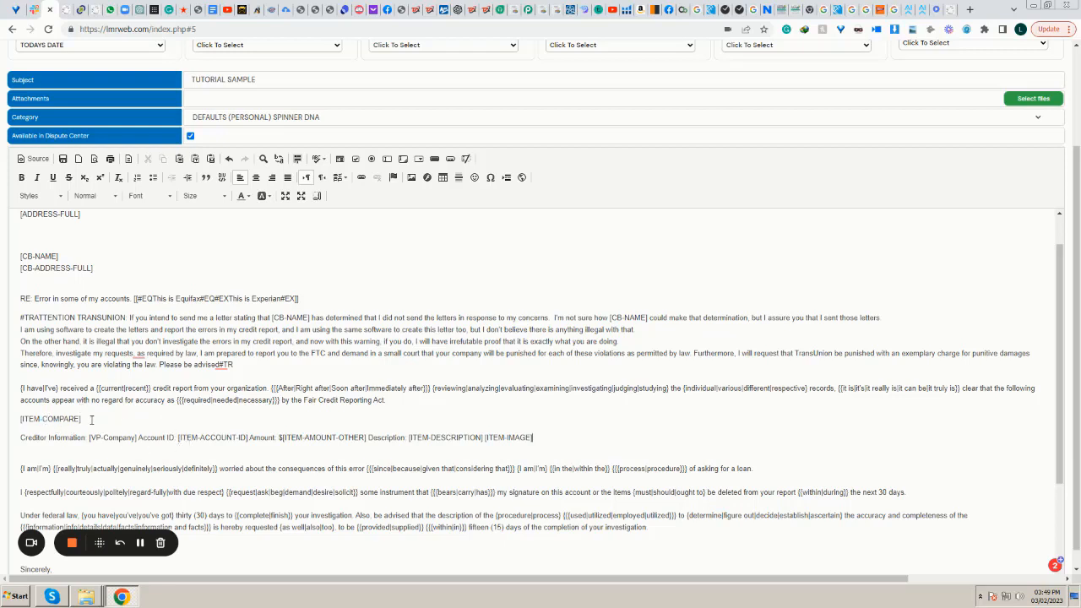
left_click_drag(91, 419, 17, 416)
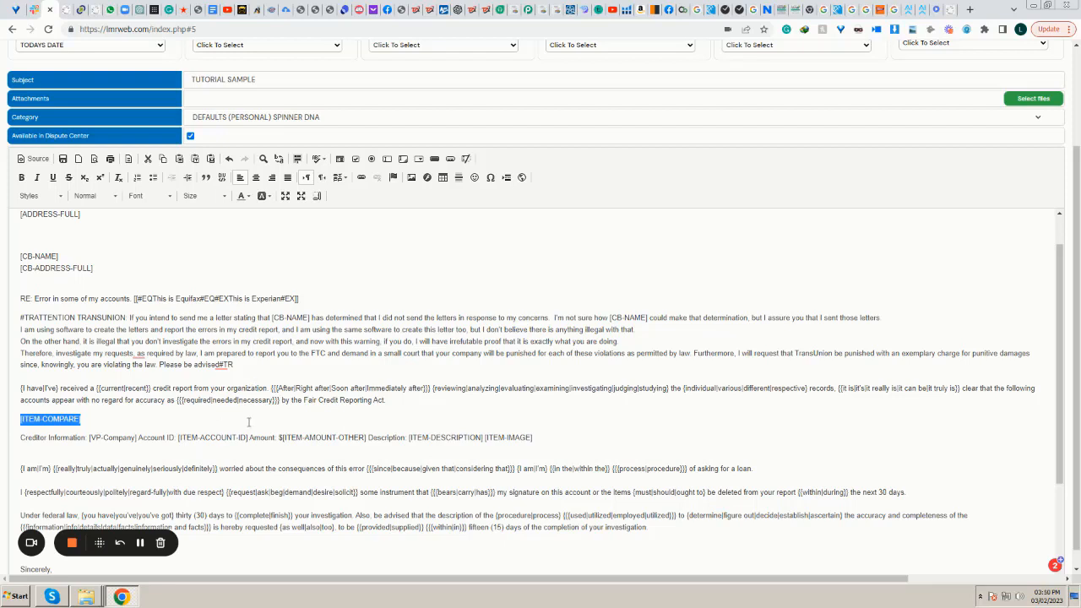
left_click(186, 456)
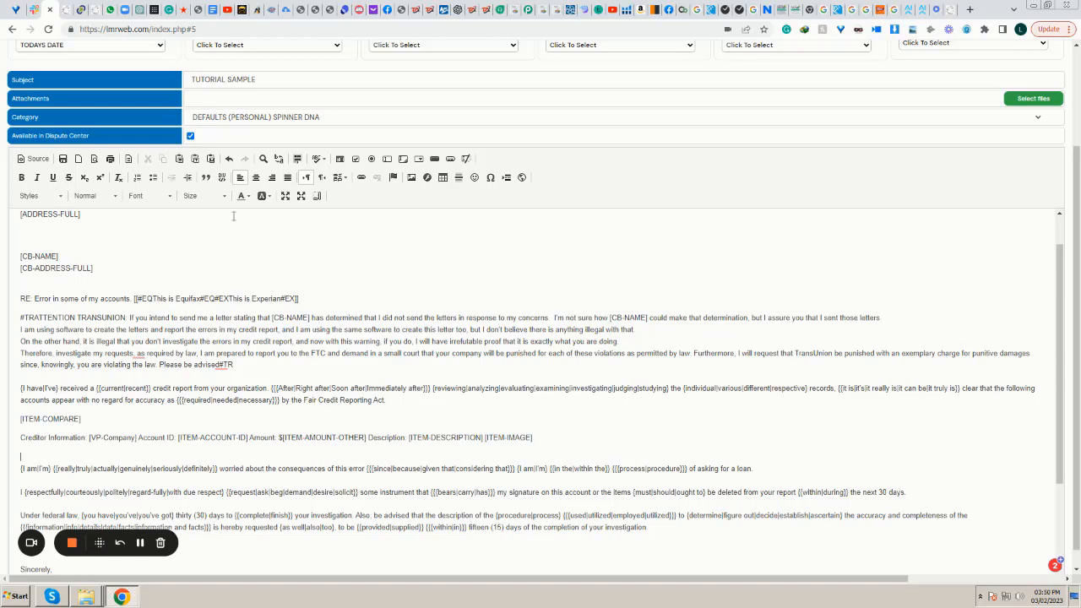
Save the TUTORIAL SAMPLE template.
left_click(1077, 74)
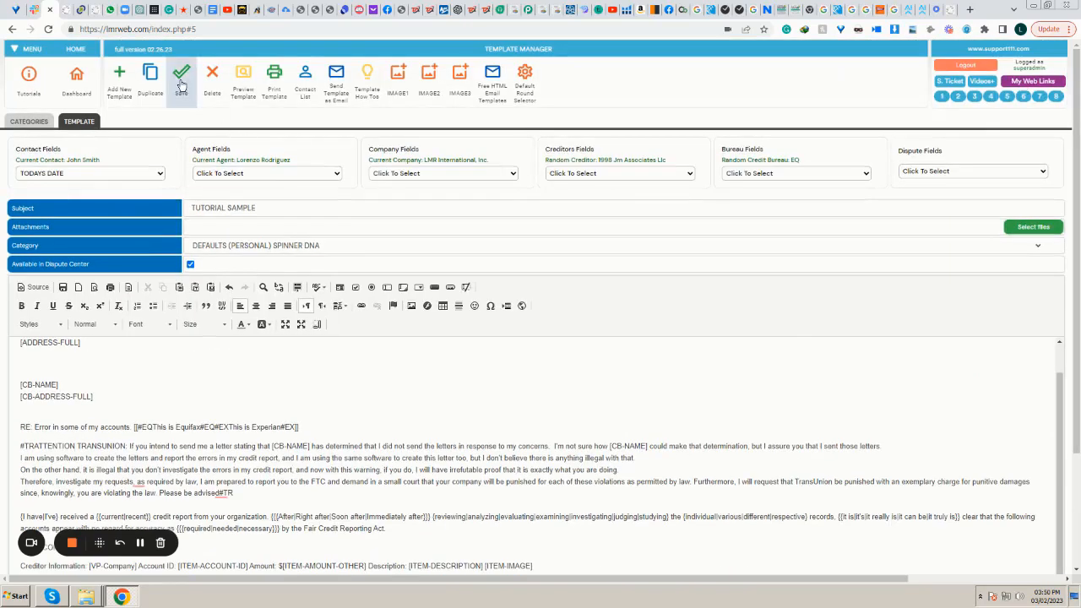
left_click(181, 80)
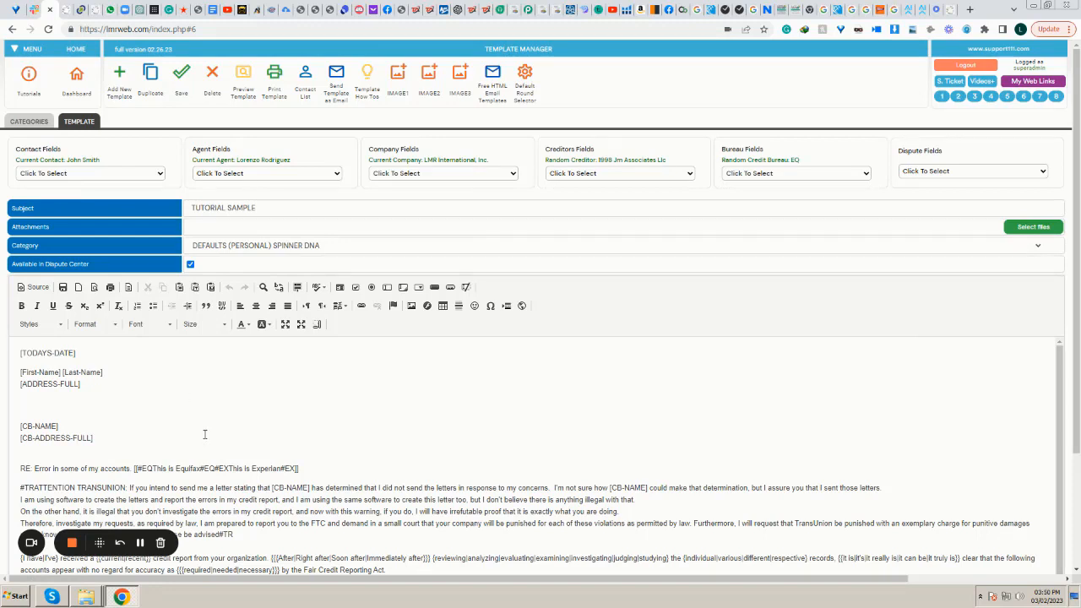
Look at the Paste as Plain Text dialog without pasting anything, and view the letter's HTML source before returning to the formatted view.
left_click(195, 288)
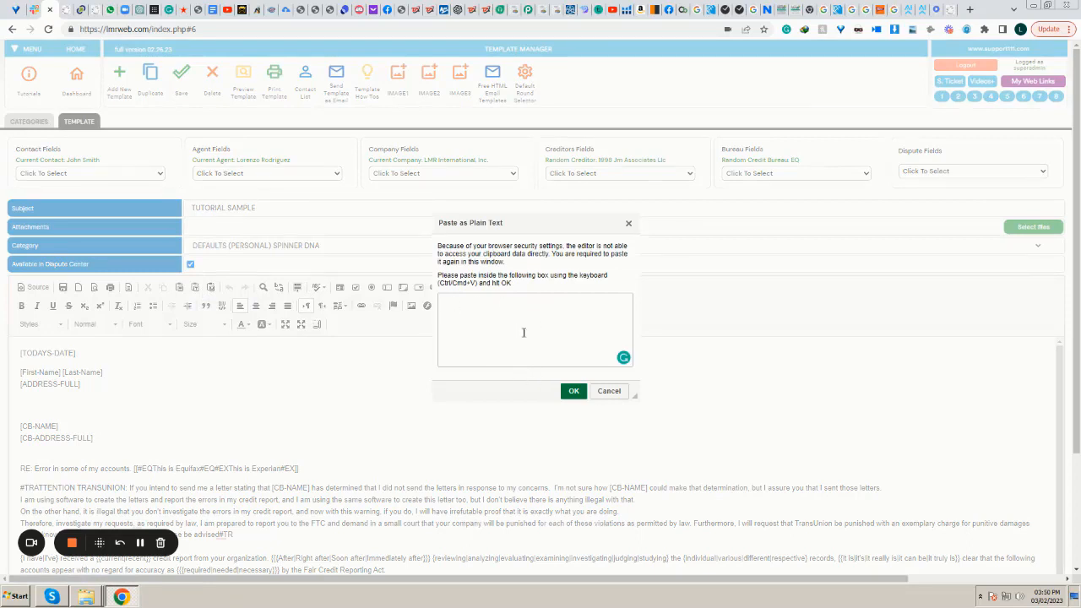
left_click(608, 394)
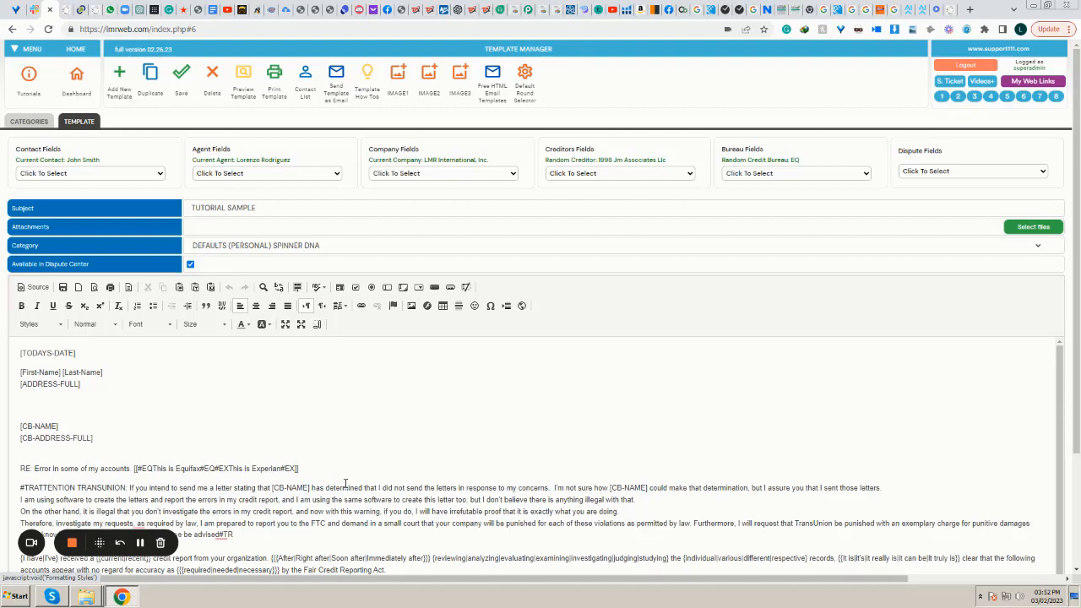
scroll(345, 484, "down", 8)
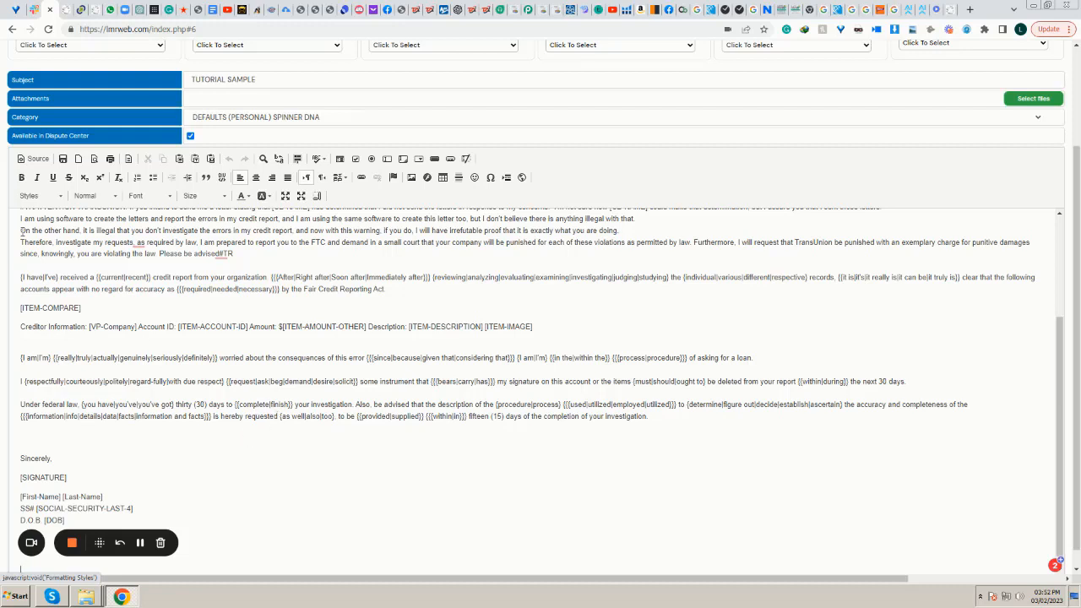
left_click(37, 160)
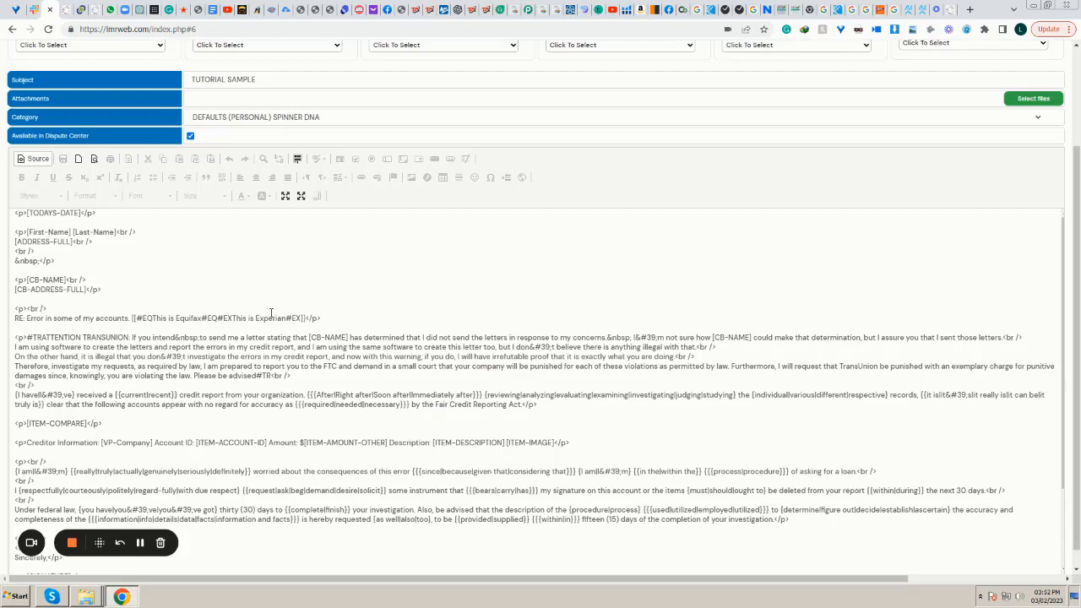
left_click(34, 160)
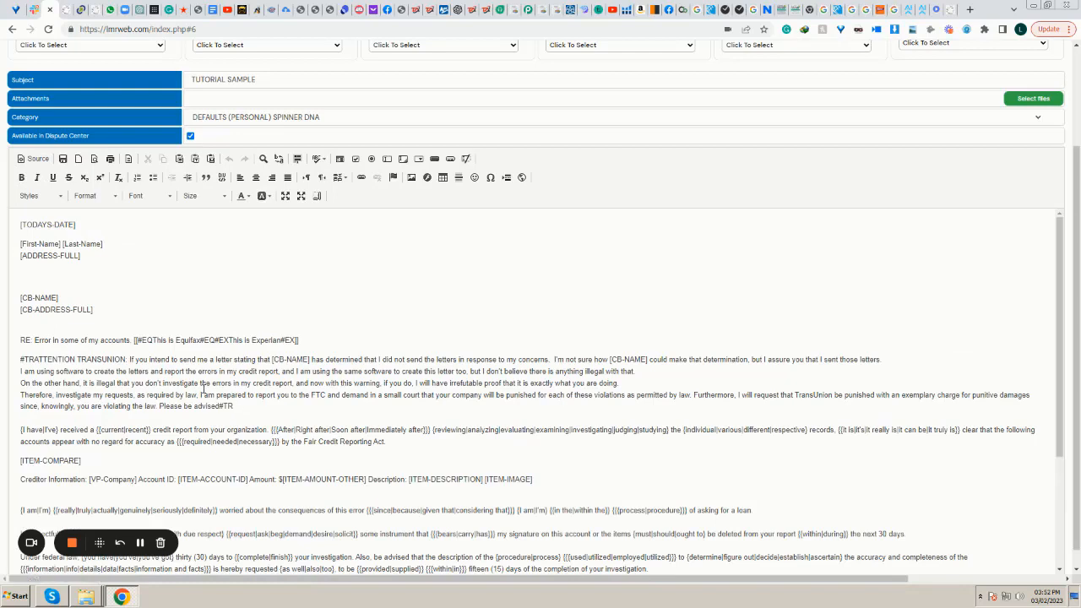
left_click(241, 405)
key("ctrl+End")
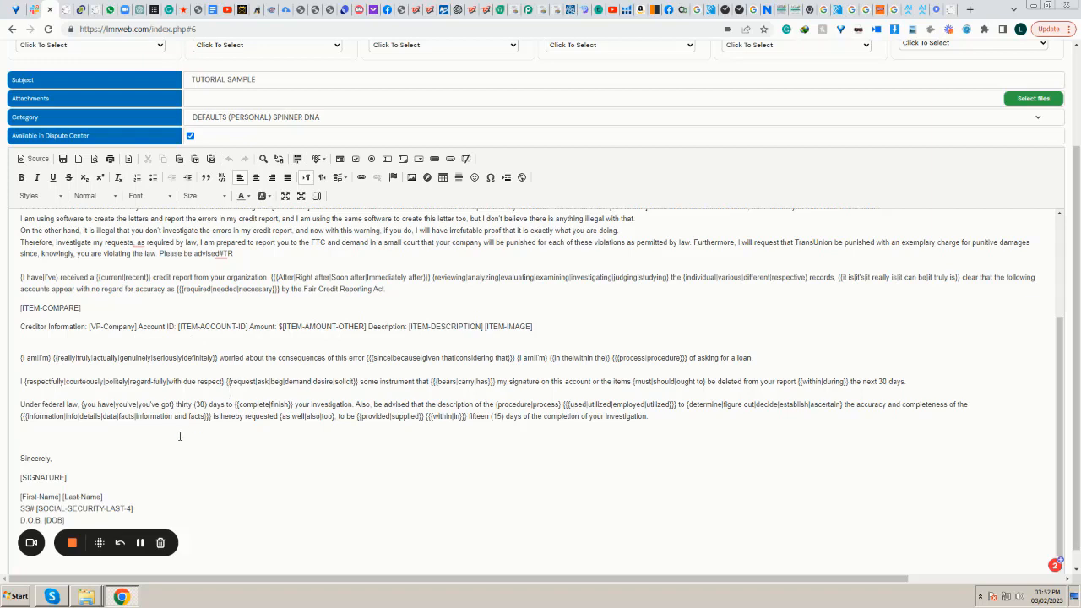
left_click(72, 543)
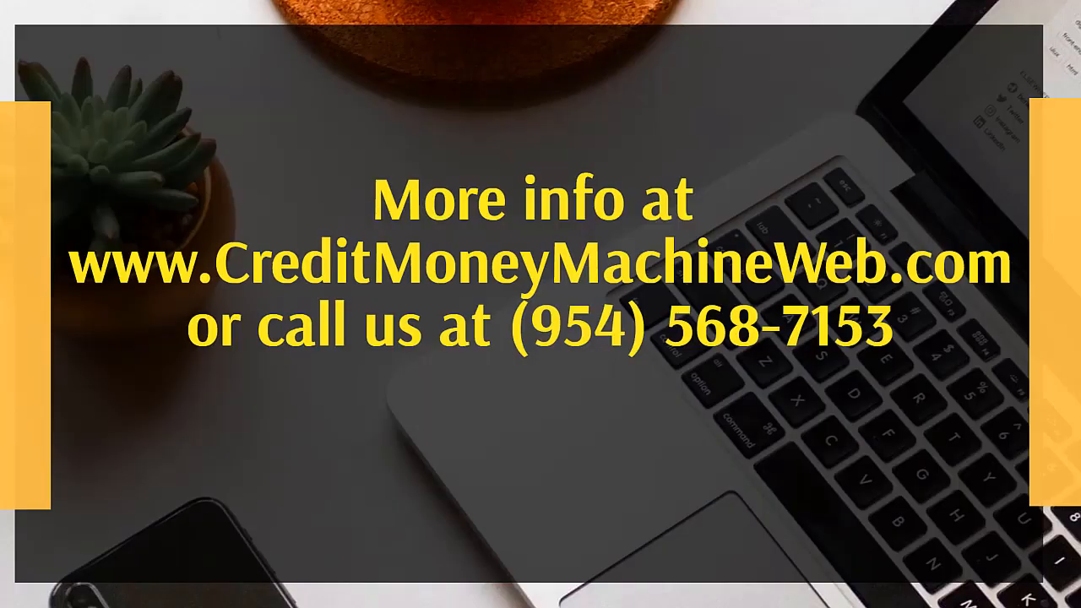